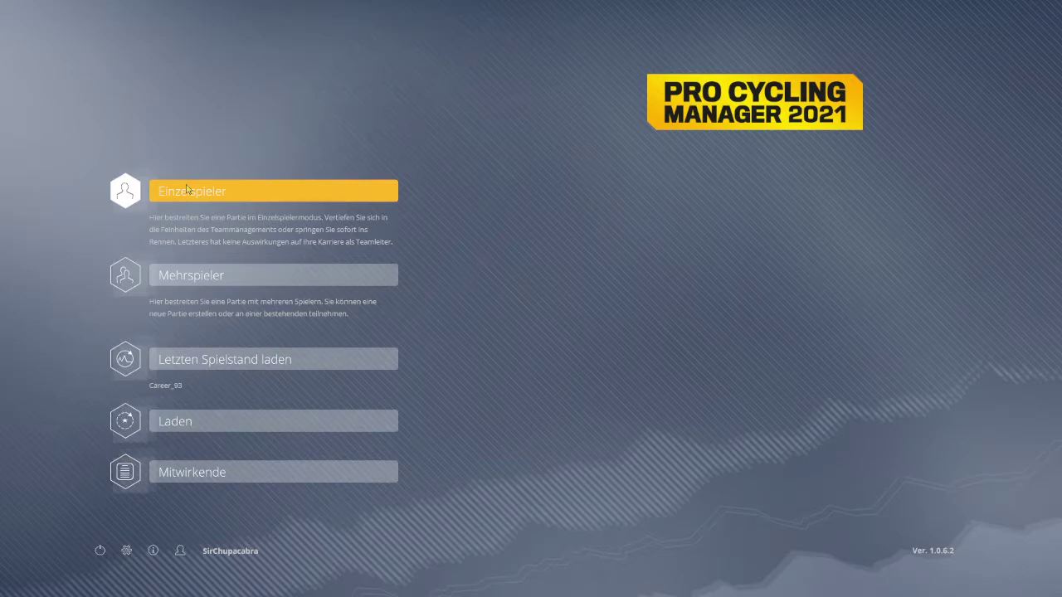
Step: Start a single-player career and select the WorldDB 2022 data pack
{"action": "left_click", "coordinate": [186, 189]}
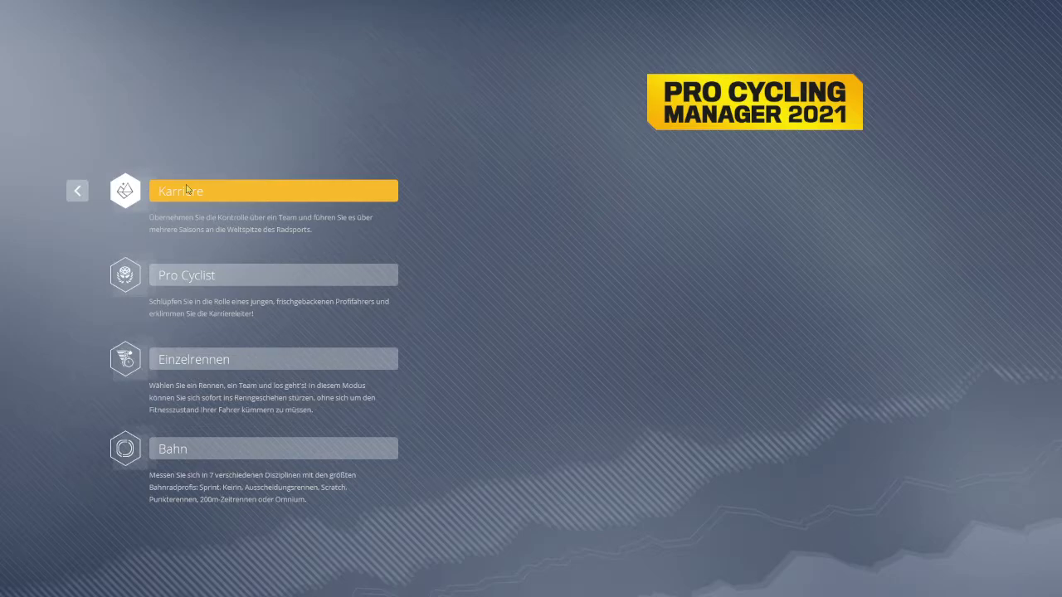
{"action": "left_click", "coordinate": [187, 189]}
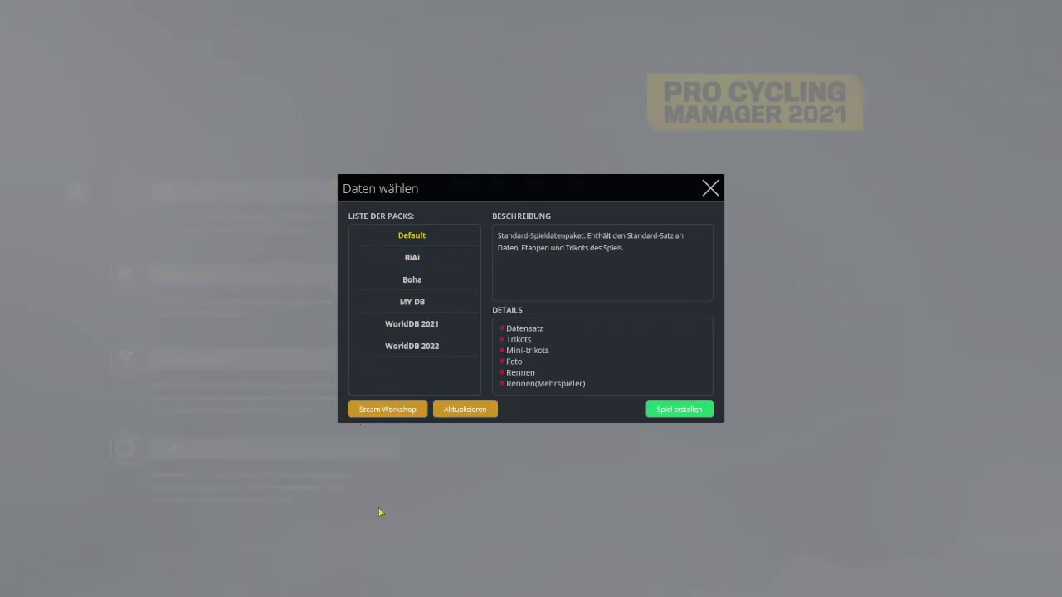
{"action": "left_click", "coordinate": [443, 353]}
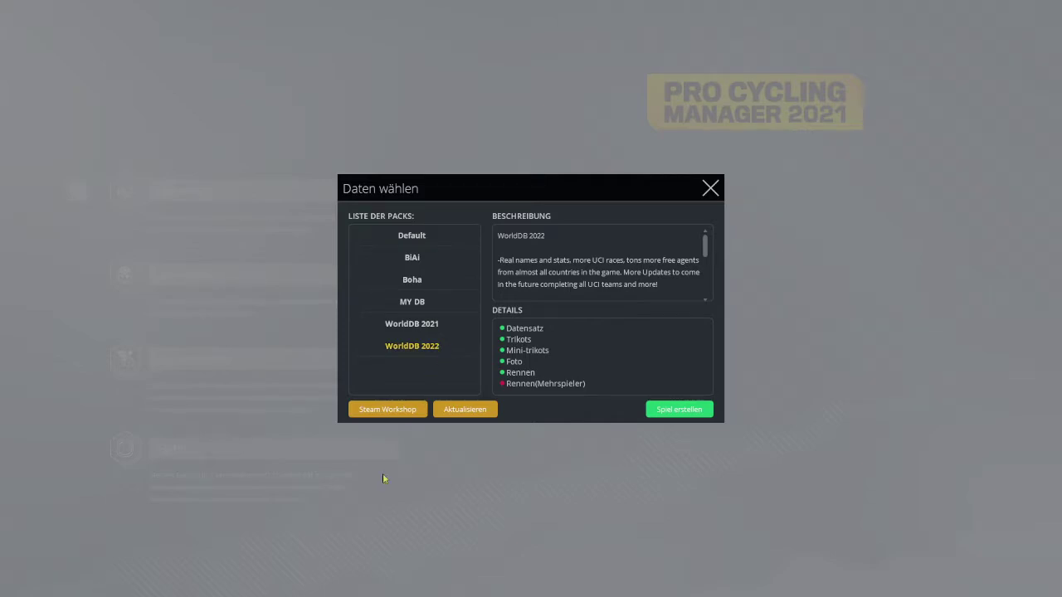
Step: Switch to File Explorer and open the Steam workshop content folder under C:, Programme (x86), Steam, steamapps, workshop, content
{"action": "key", "text": "super"}
{"action": "left_click", "coordinate": [320, 591]}
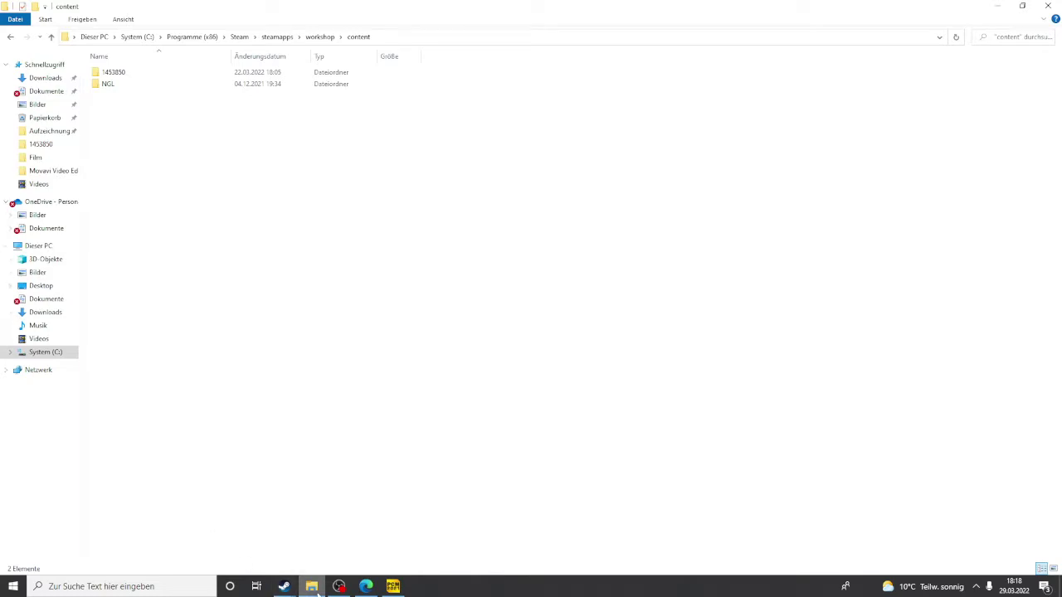
{"action": "mouse_move", "coordinate": [319, 591]}
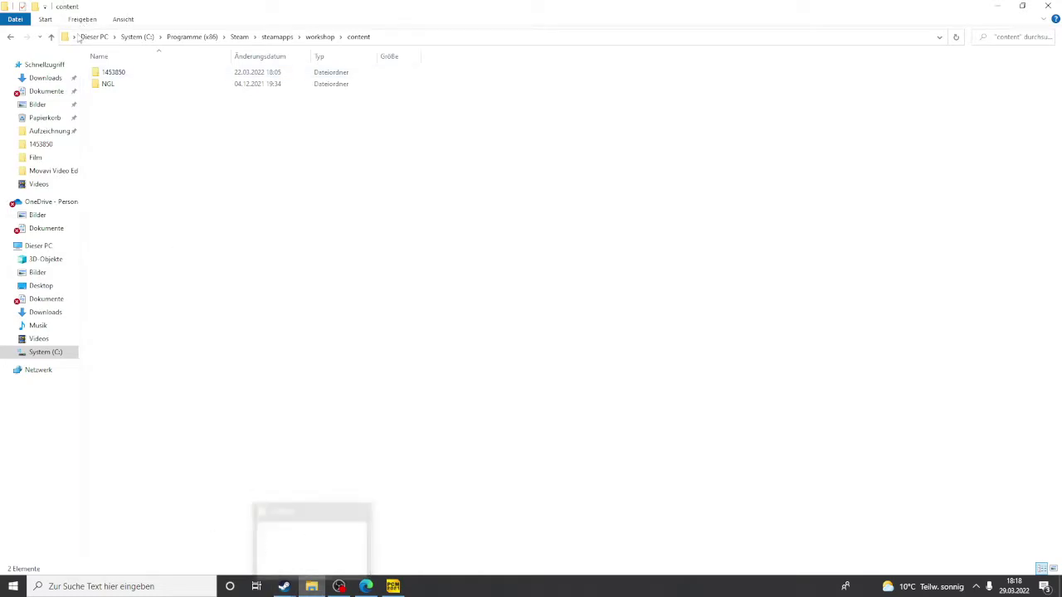
{"action": "left_click", "coordinate": [95, 37]}
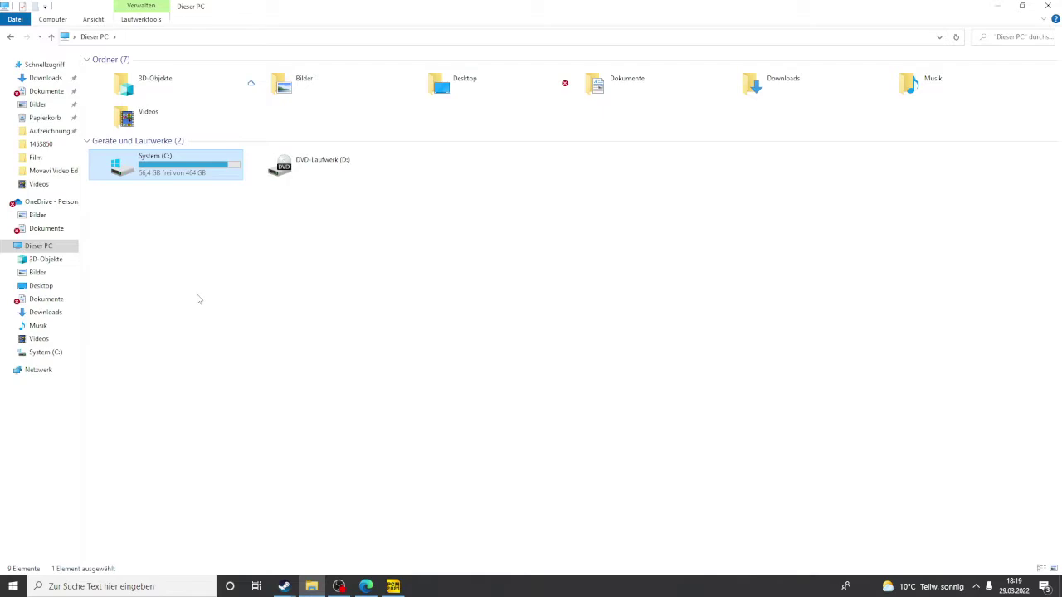
{"action": "double_click", "coordinate": [211, 177]}
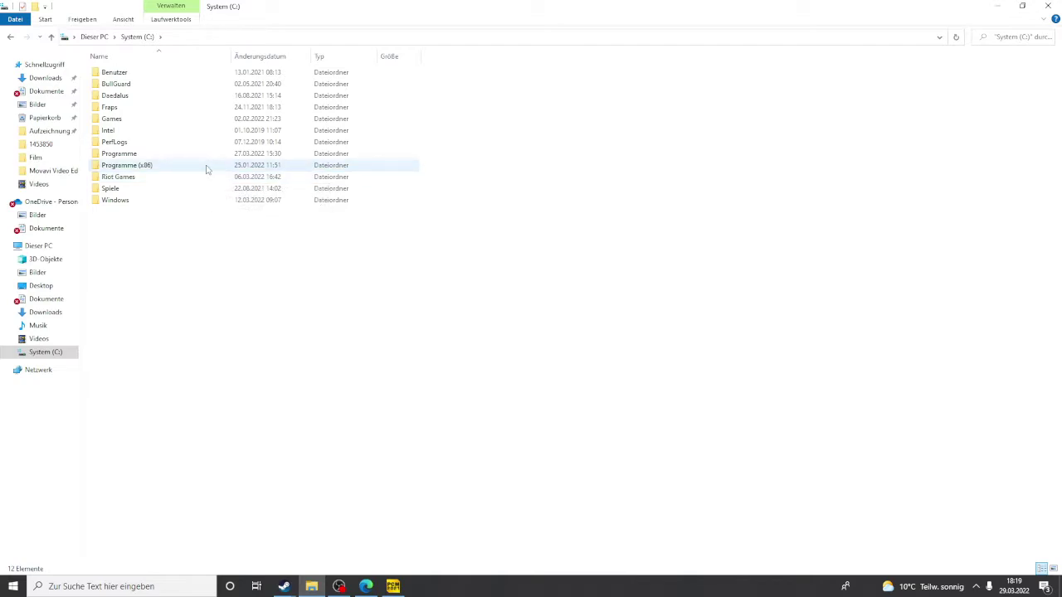
{"action": "double_click", "coordinate": [208, 169]}
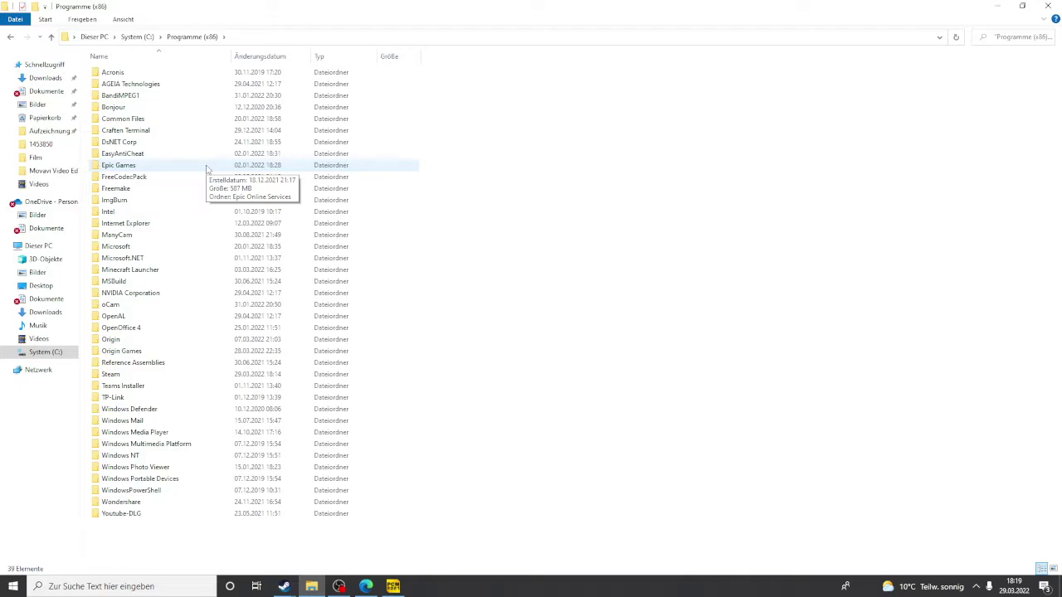
{"action": "double_click", "coordinate": [135, 378]}
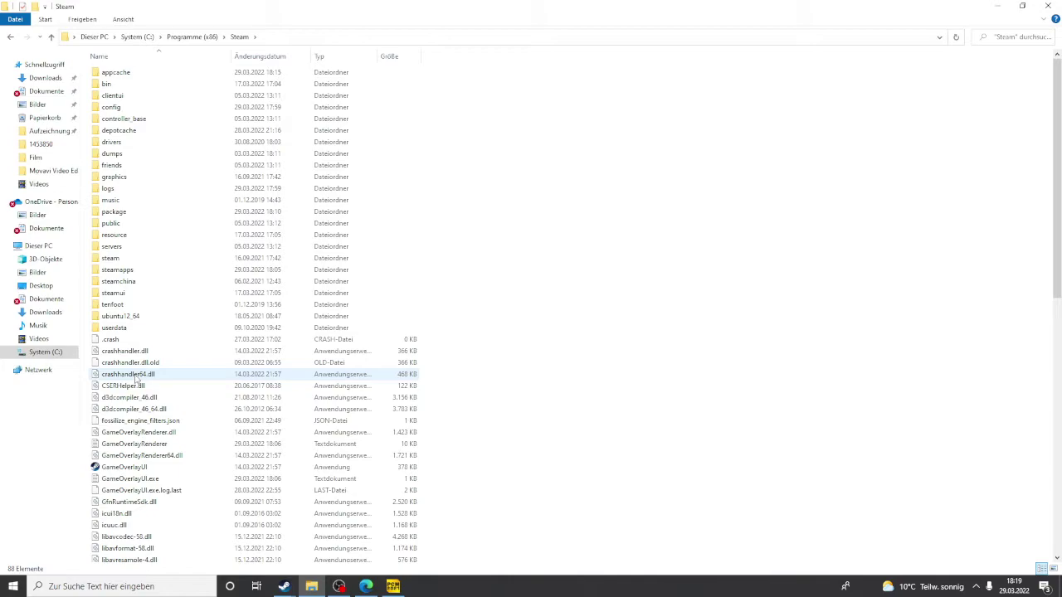
{"action": "double_click", "coordinate": [149, 274]}
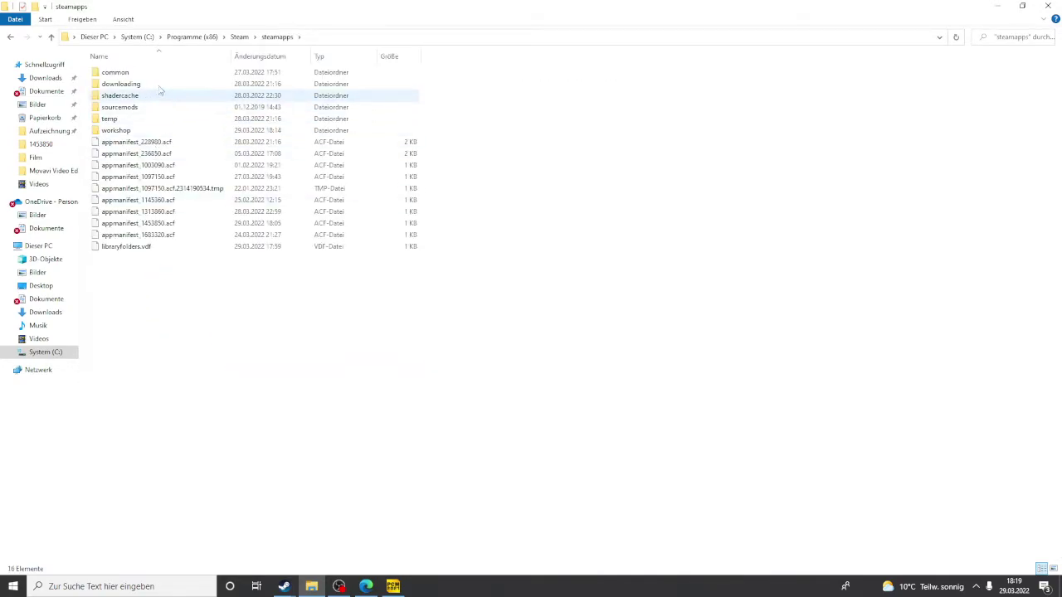
{"action": "double_click", "coordinate": [145, 130]}
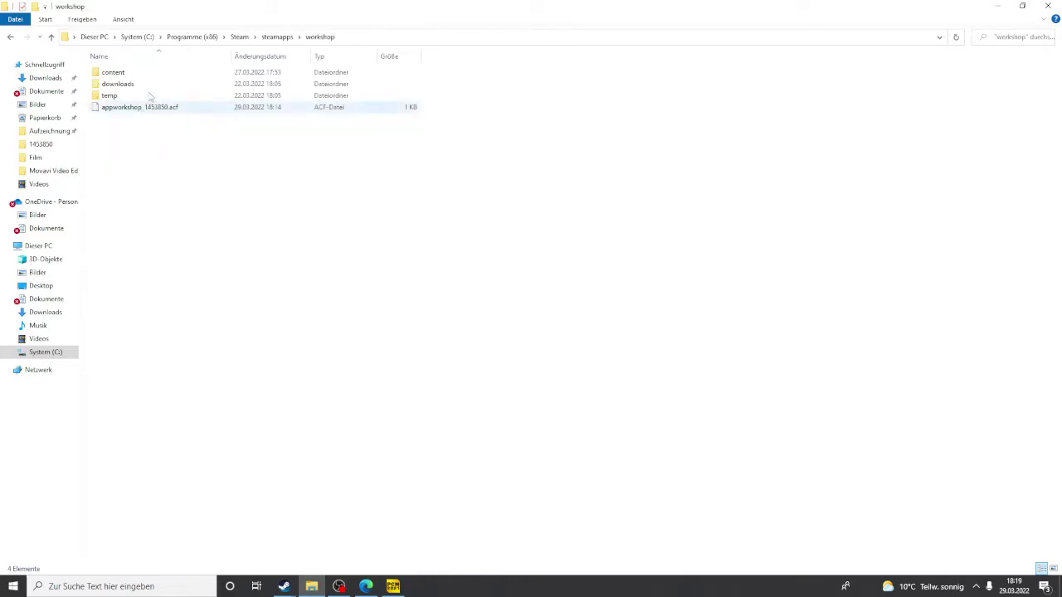
{"action": "double_click", "coordinate": [149, 76]}
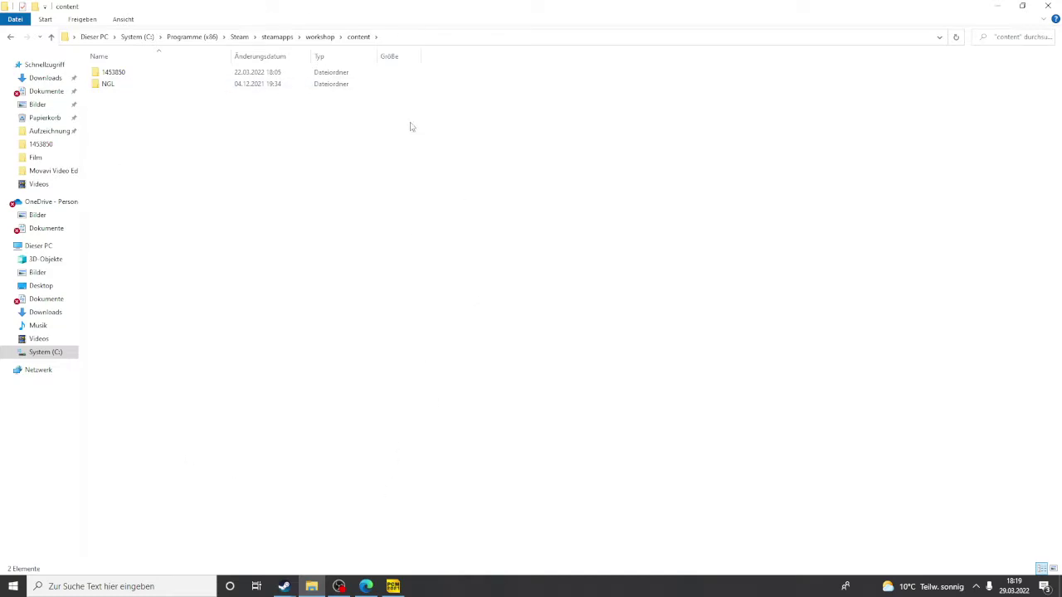
Step: Switch to Steam and copy the page link of the Pro Cycling Manager 2021 store page
{"action": "mouse_move", "coordinate": [293, 595]}
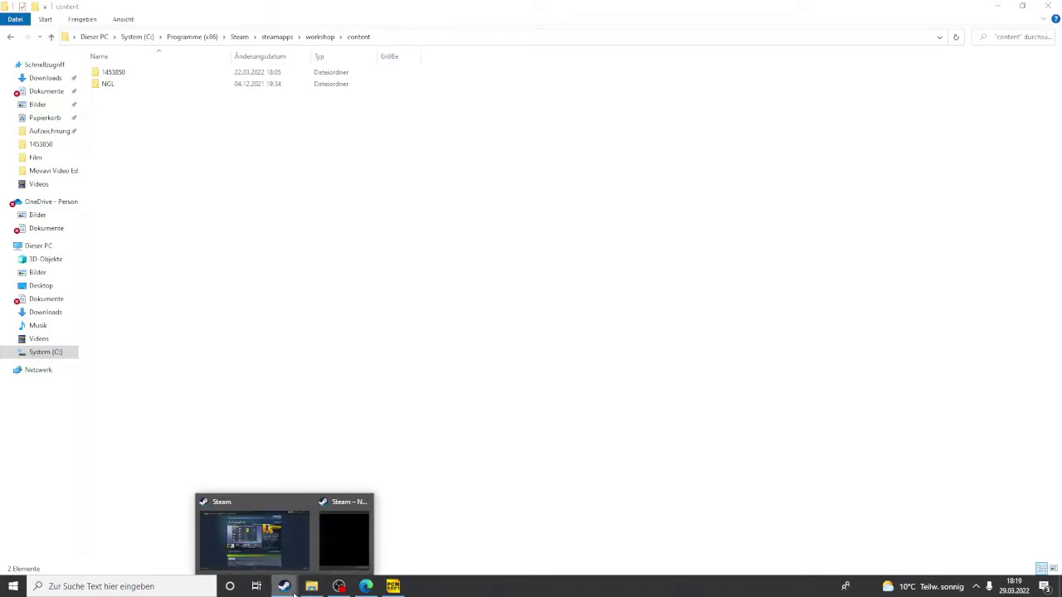
{"action": "left_click", "coordinate": [253, 539]}
{"action": "right_click", "coordinate": [114, 335]}
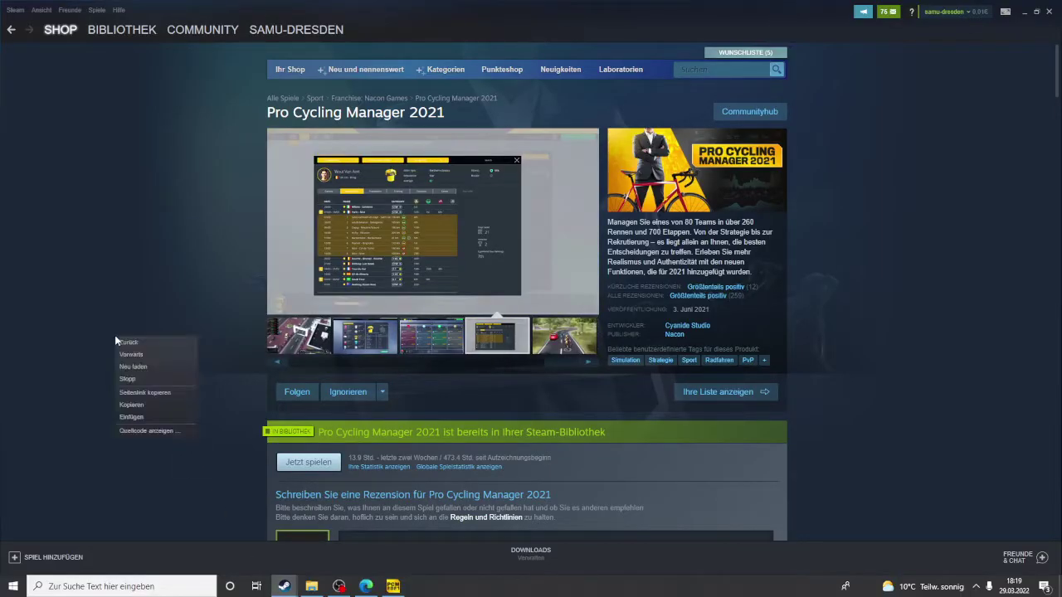
{"action": "left_click", "coordinate": [155, 397]}
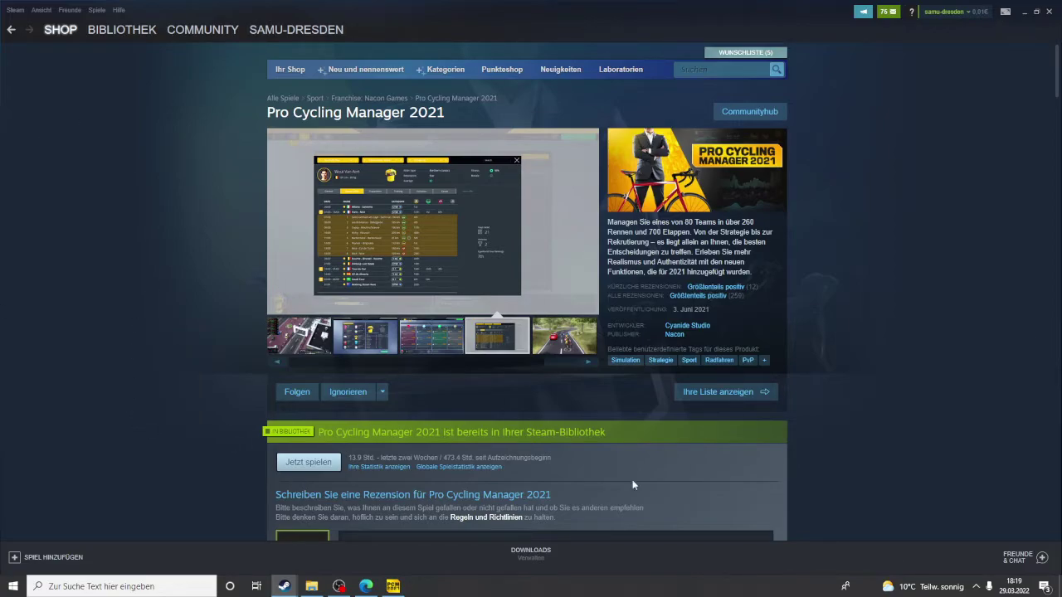
{"action": "right_click", "coordinate": [938, 347]}
{"action": "left_click", "coordinate": [967, 400]}
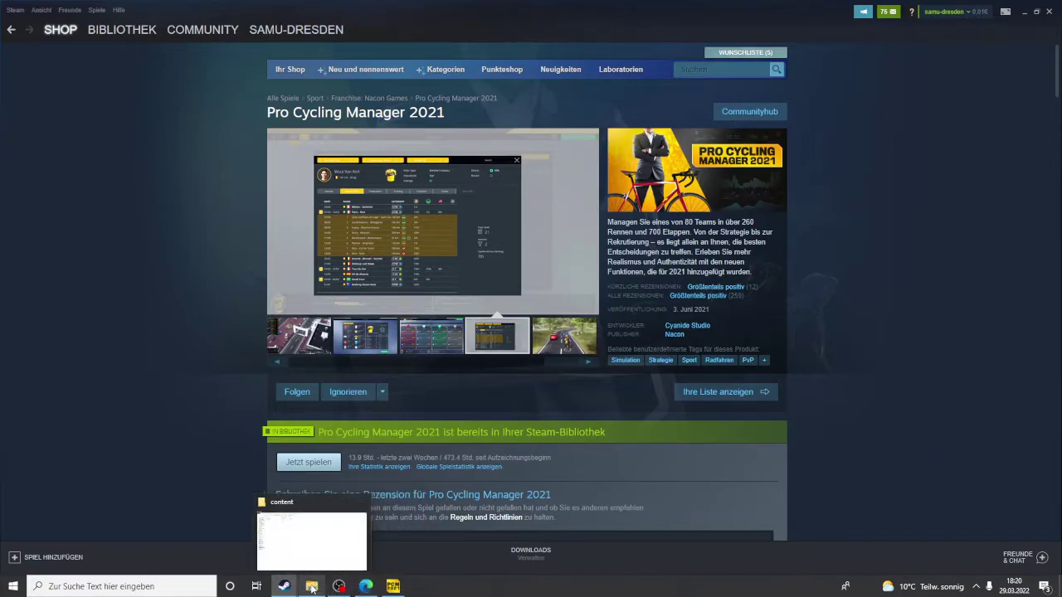
Step: Paste the store link into File Explorer's search field and read through it to find the game's app ID
{"action": "left_click", "coordinate": [319, 543]}
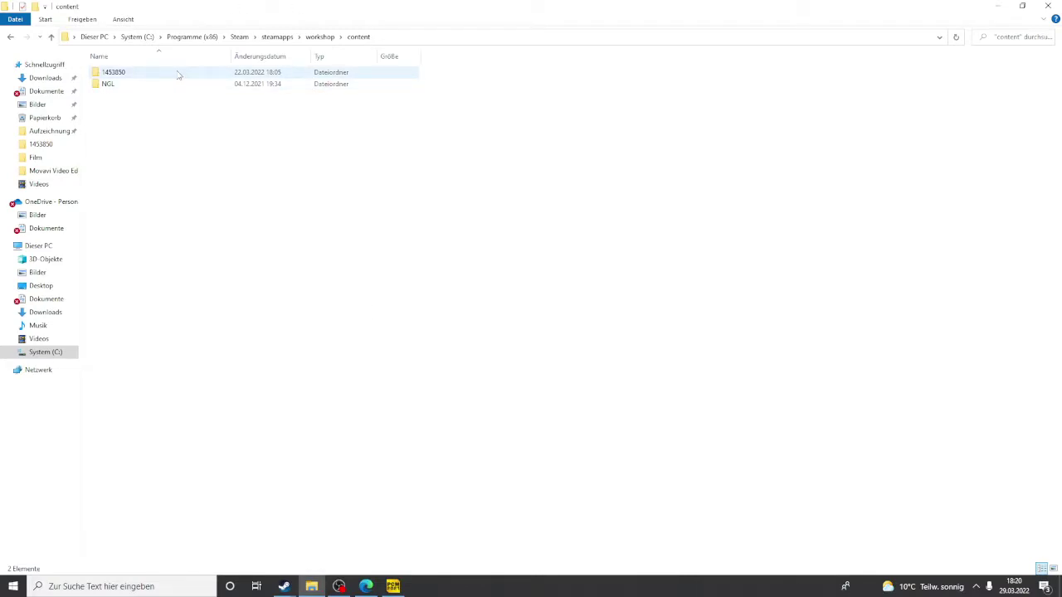
{"action": "left_click", "coordinate": [999, 37]}
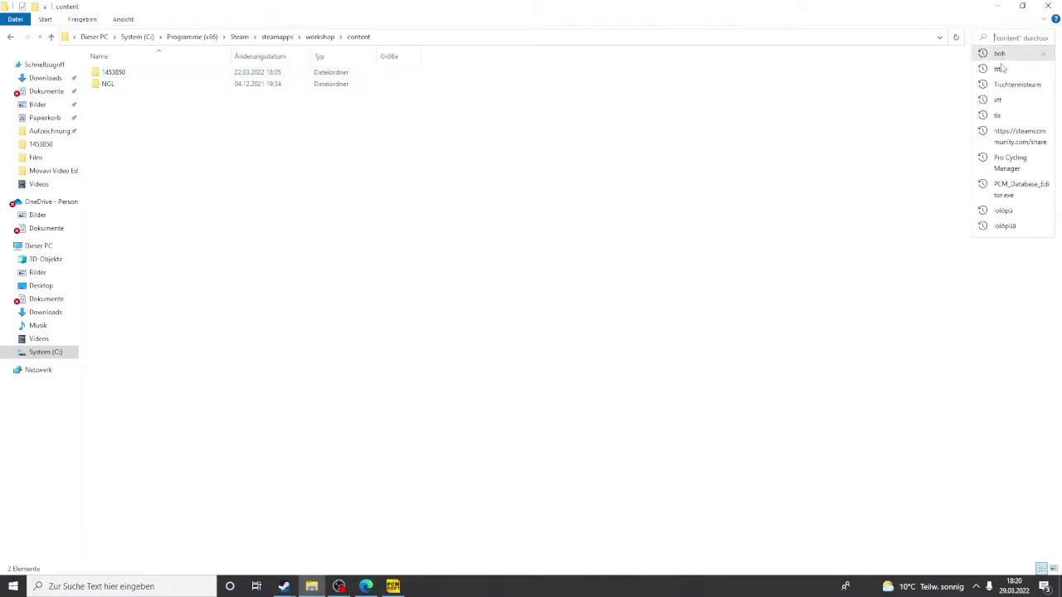
{"action": "key", "text": "ctrl+v"}
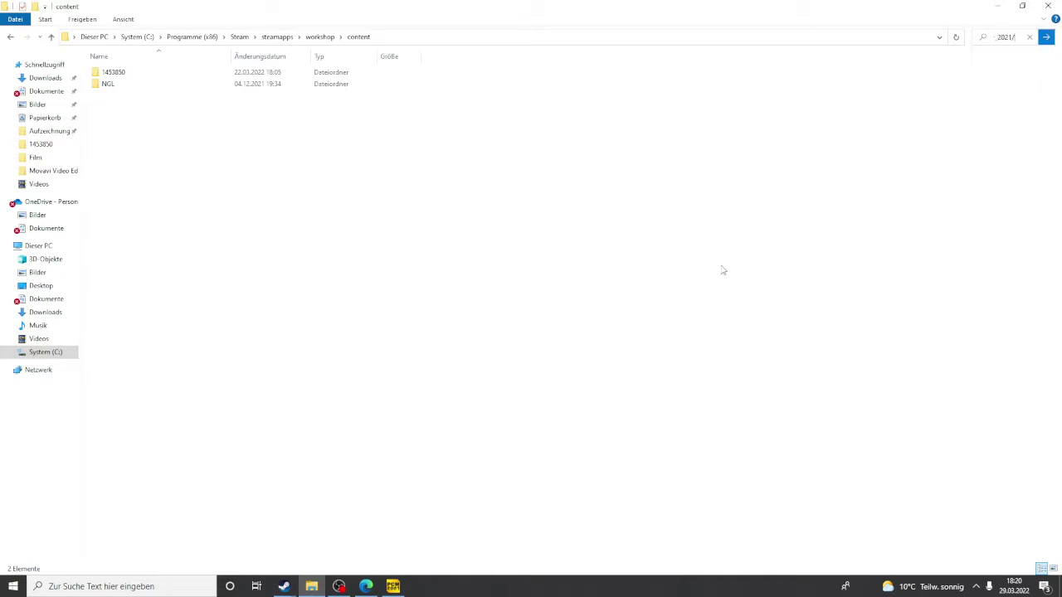
{"action": "key", "text": "Left"}
{"action": "key", "text": "Left"}
{"action": "key", "text": "Left"}
{"action": "key", "text": "Left"}
{"action": "key", "text": "Left"}
{"action": "key", "text": "Left"}
{"action": "key", "text": "Left"}
{"action": "key", "text": "Left"}
{"action": "key", "text": "Left"}
{"action": "key", "text": "Left"}
{"action": "key", "text": "Left"}
{"action": "key", "text": "Left"}
{"action": "key", "text": "Left"}
{"action": "key", "text": "Left"}
{"action": "key", "text": "Left"}
{"action": "key", "text": "Left"}
{"action": "key", "text": "Left"}
{"action": "key", "text": "Left"}
{"action": "key", "text": "Left"}
{"action": "key", "text": "Left"}
{"action": "key", "text": "Left"}
{"action": "key", "text": "Left"}
{"action": "key", "text": "Left"}
{"action": "key", "text": "Left"}
{"action": "key", "text": "Left"}
{"action": "key", "text": "Left"}
{"action": "key", "text": "Left"}
{"action": "key", "text": "Left"}
{"action": "key", "text": "Left"}
{"action": "key", "text": "Right"}
{"action": "left_click", "coordinate": [306, 74]}
{"action": "double_click", "coordinate": [305, 74]}
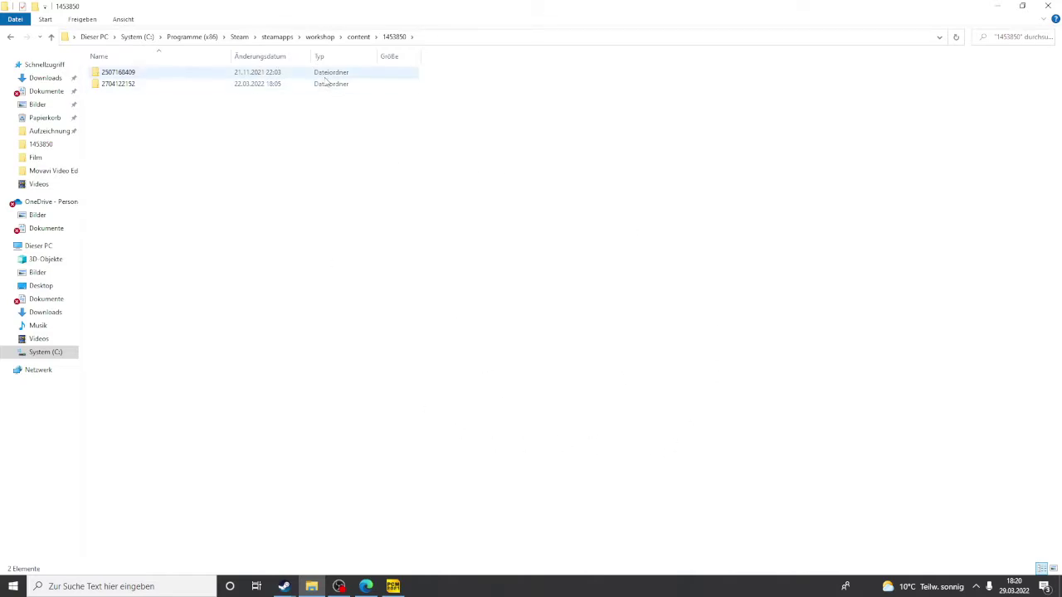
{"action": "double_click", "coordinate": [240, 73]}
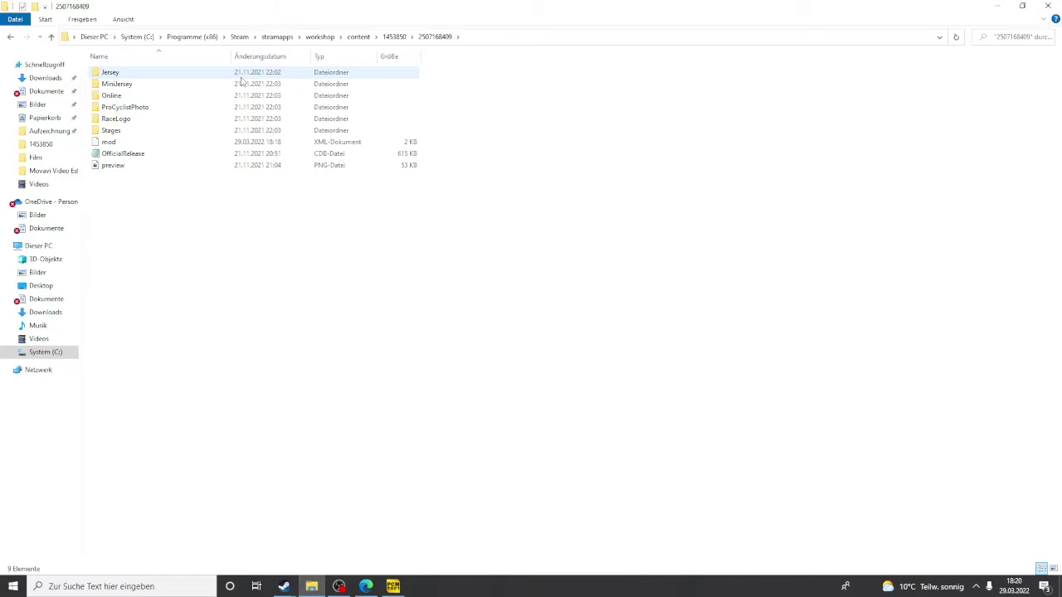
{"action": "double_click", "coordinate": [163, 166]}
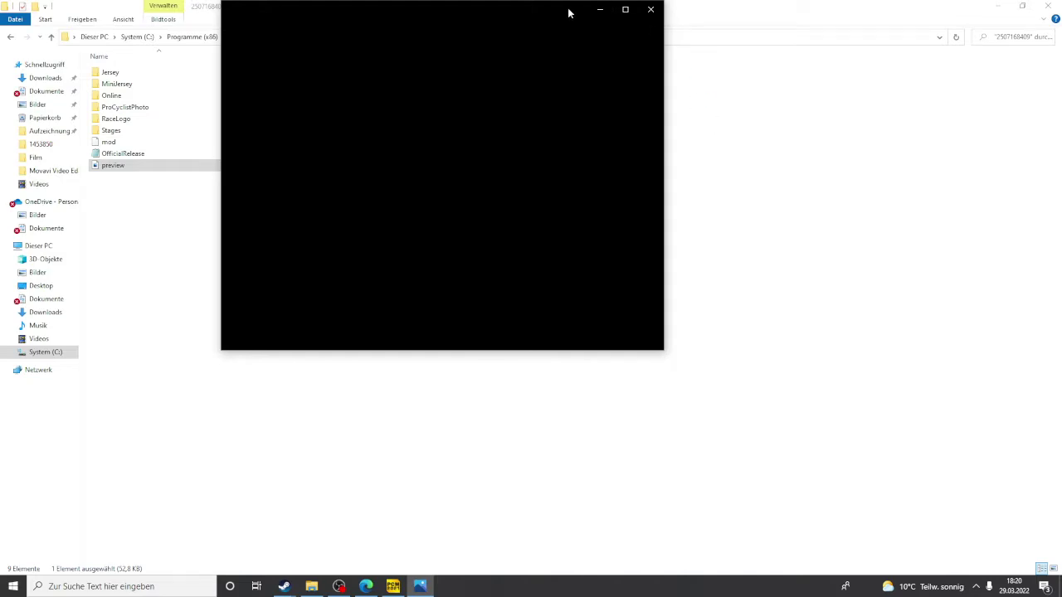
{"action": "left_click_drag", "start_coordinate": [569, 11], "coordinate": [498, 249]}
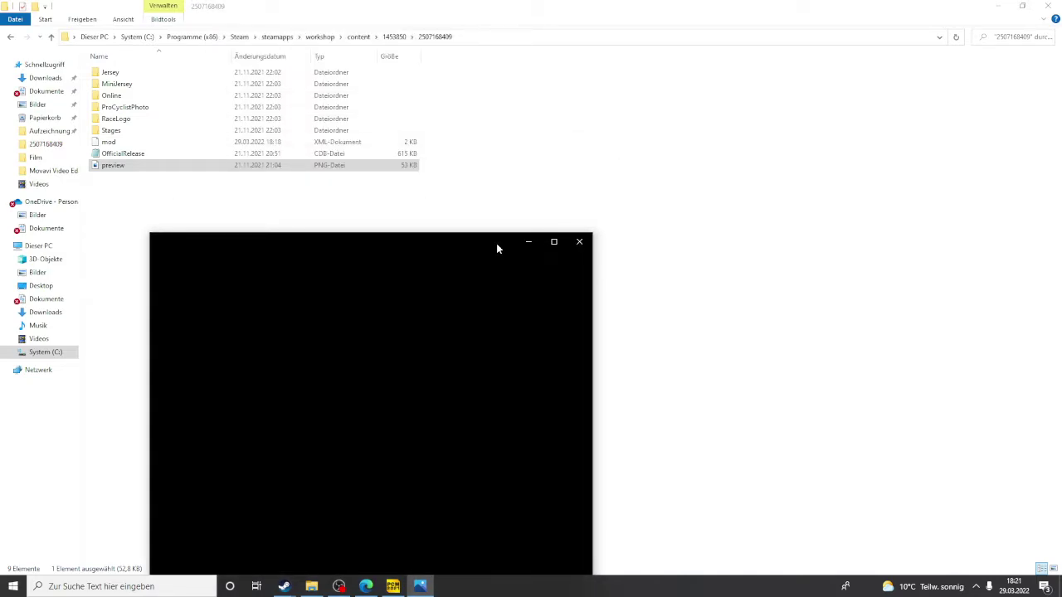
{"action": "left_click_drag", "start_coordinate": [498, 249], "coordinate": [506, 197]}
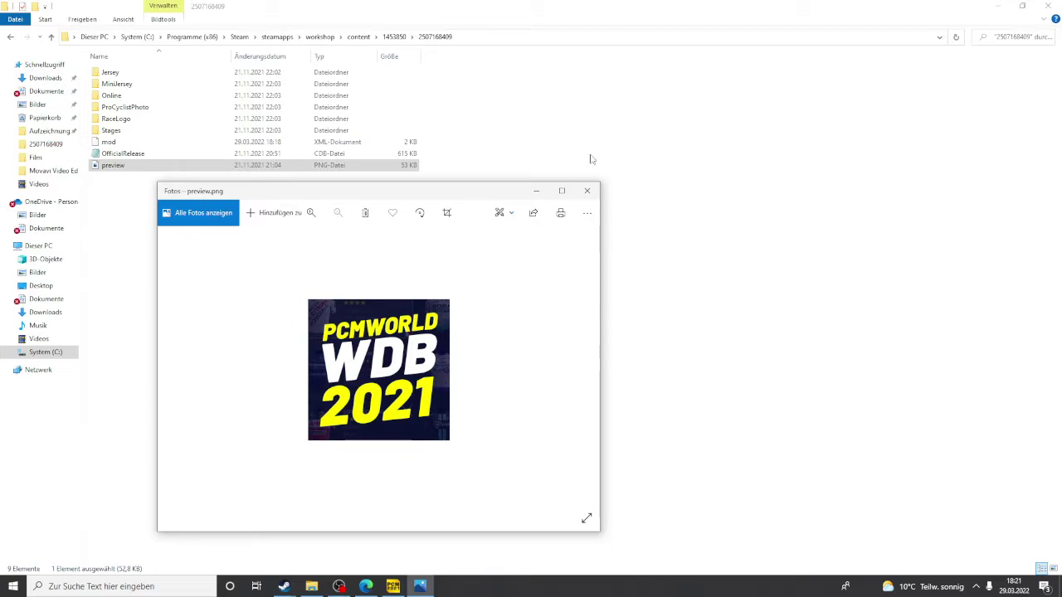
{"action": "left_click", "coordinate": [589, 192]}
{"action": "left_click", "coordinate": [401, 40]}
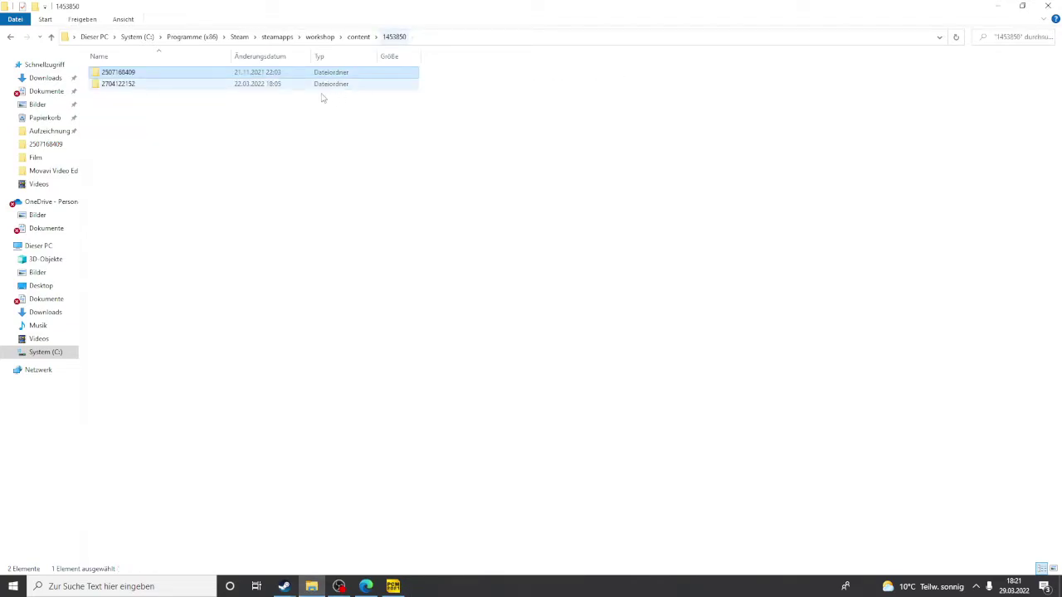
{"action": "double_click", "coordinate": [297, 85]}
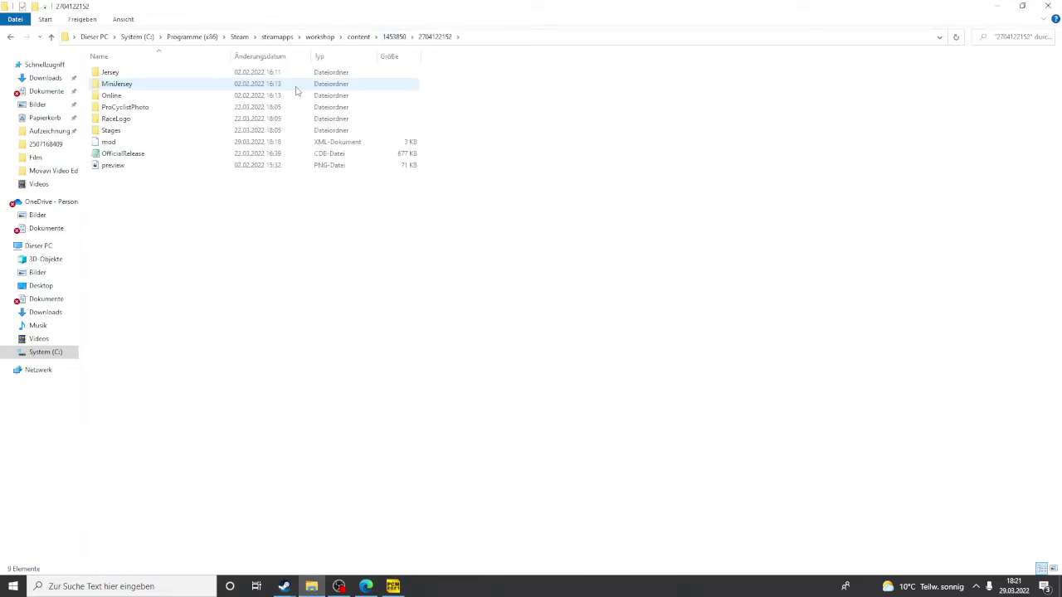
{"action": "double_click", "coordinate": [286, 166]}
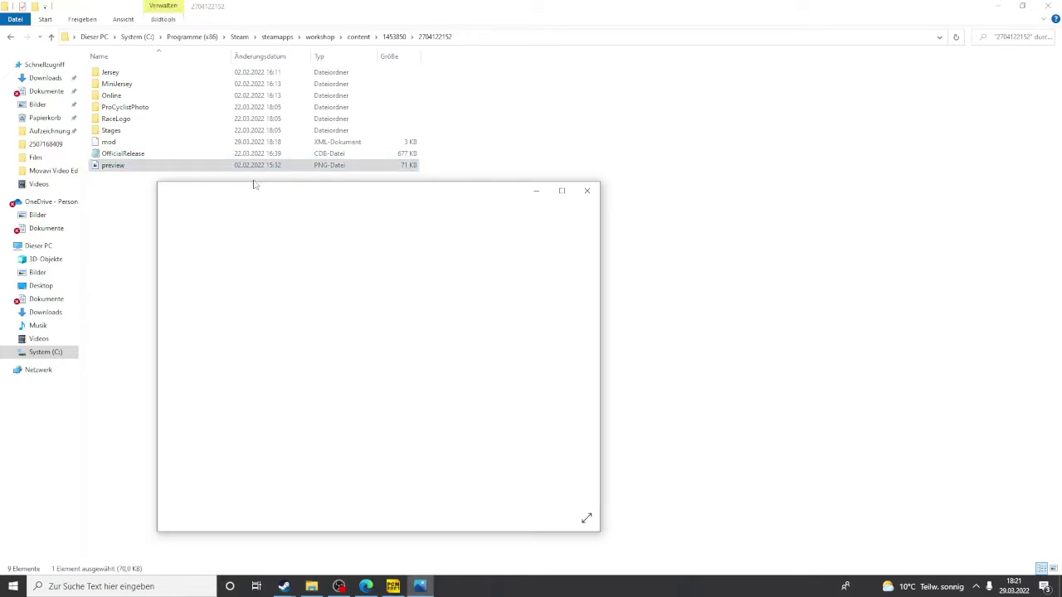
{"action": "left_click", "coordinate": [587, 190]}
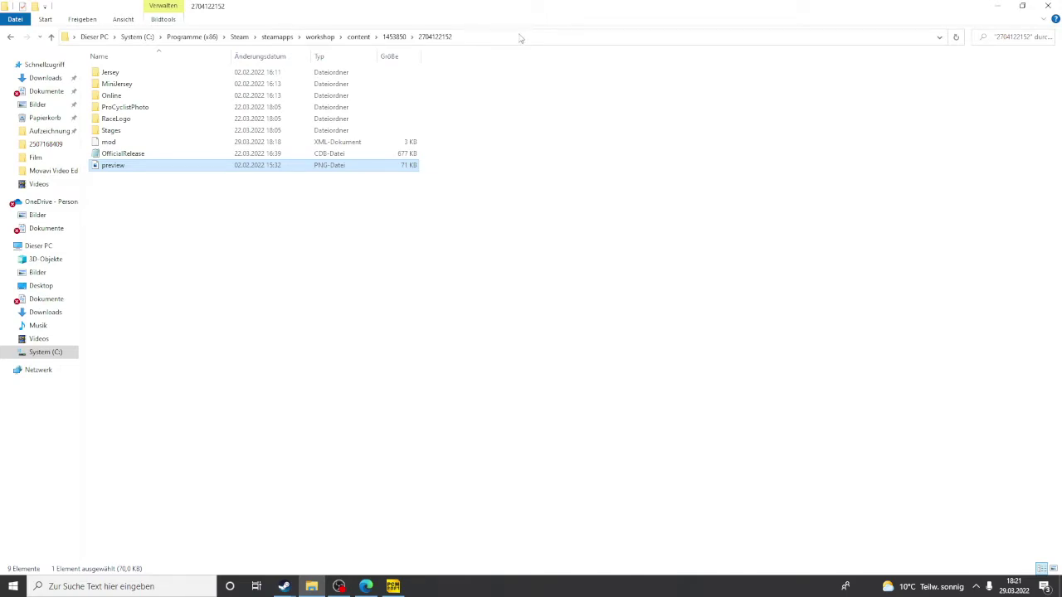
{"action": "left_click", "coordinate": [395, 36]}
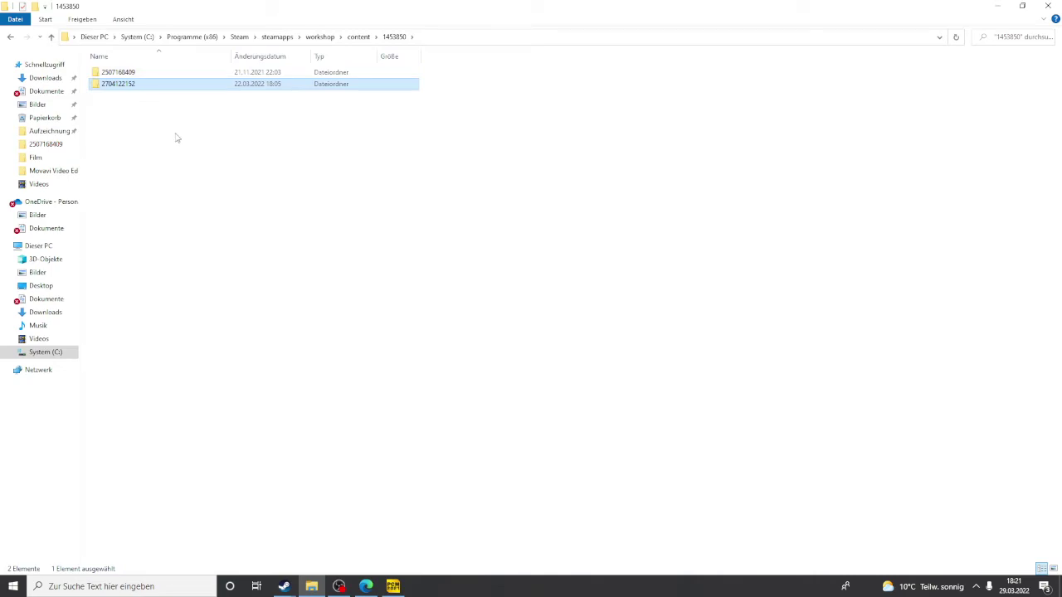
{"action": "right_click", "coordinate": [348, 85]}
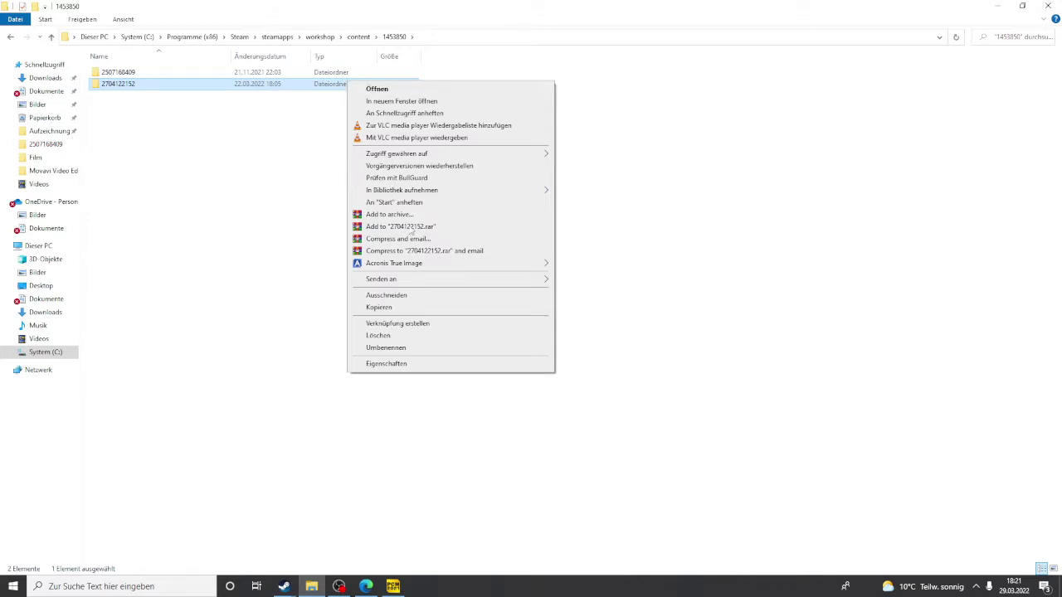
{"action": "left_click", "coordinate": [379, 307]}
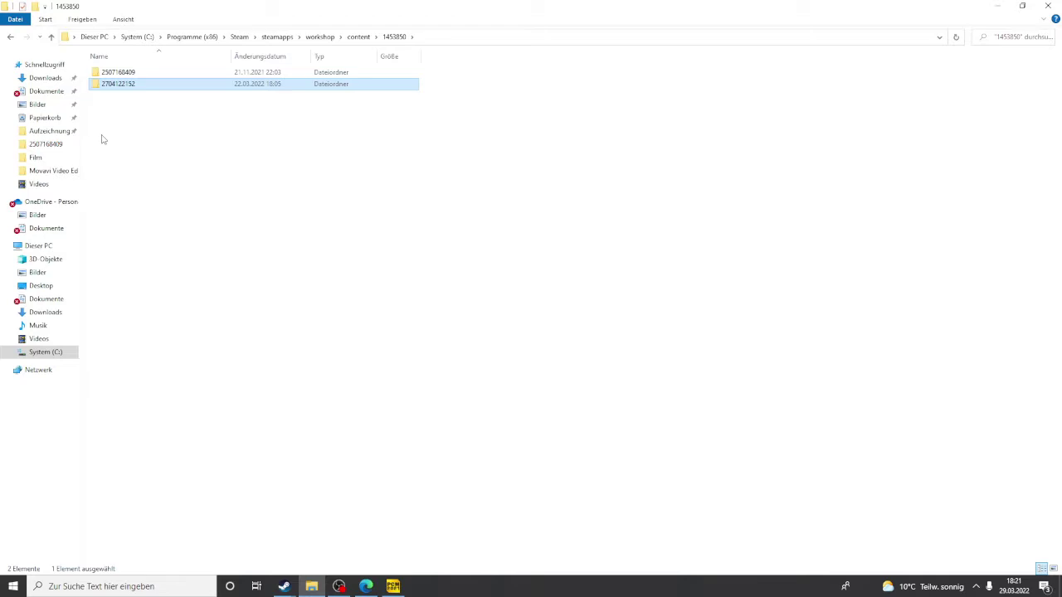
{"action": "double_click", "coordinate": [152, 90]}
{"action": "left_click_drag", "start_coordinate": [175, 172], "coordinate": [178, 71]}
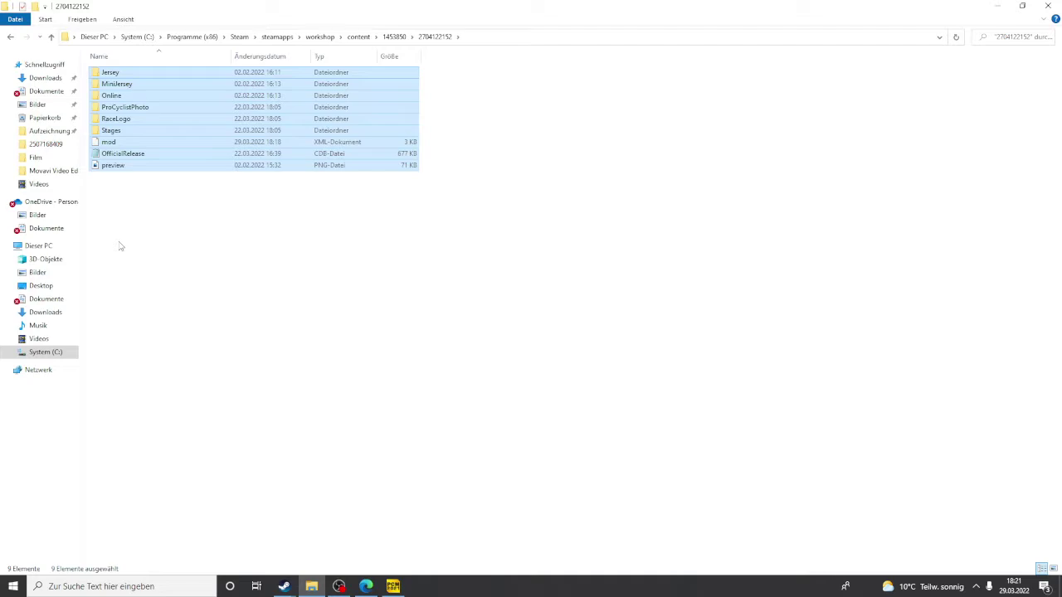
{"action": "left_click", "coordinate": [394, 36]}
{"action": "right_click", "coordinate": [322, 85]}
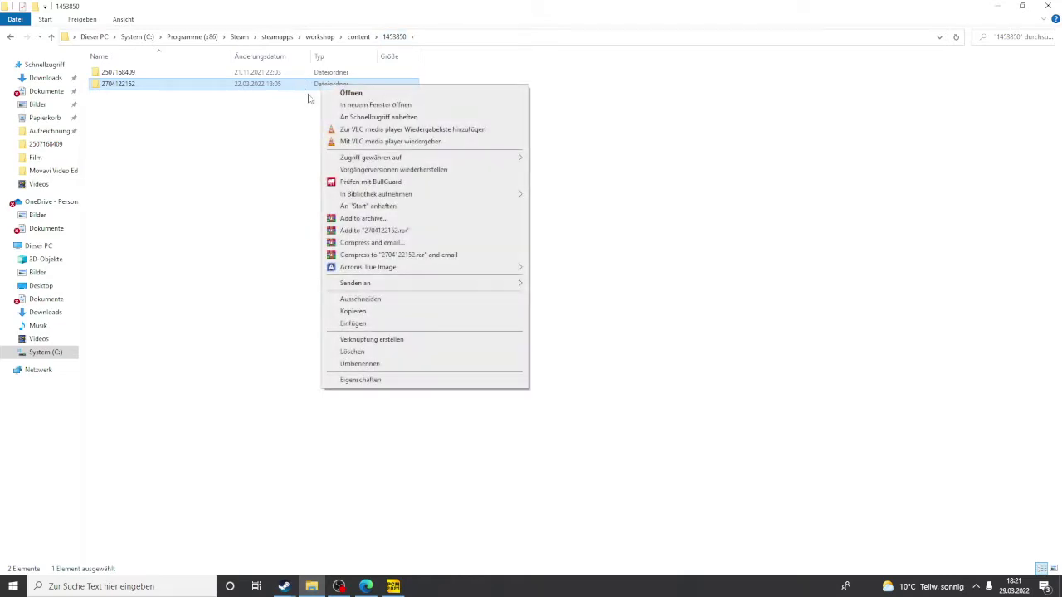
{"action": "left_click", "coordinate": [374, 312]}
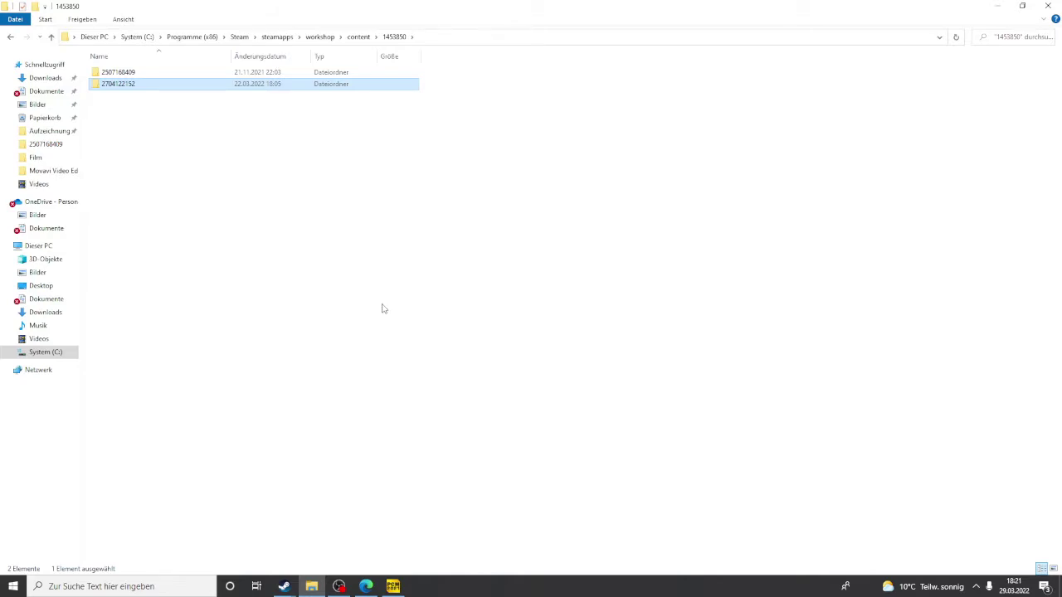
Step: Open the Programme (x86) folder on the System (C:) drive
{"action": "left_click", "coordinate": [52, 251]}
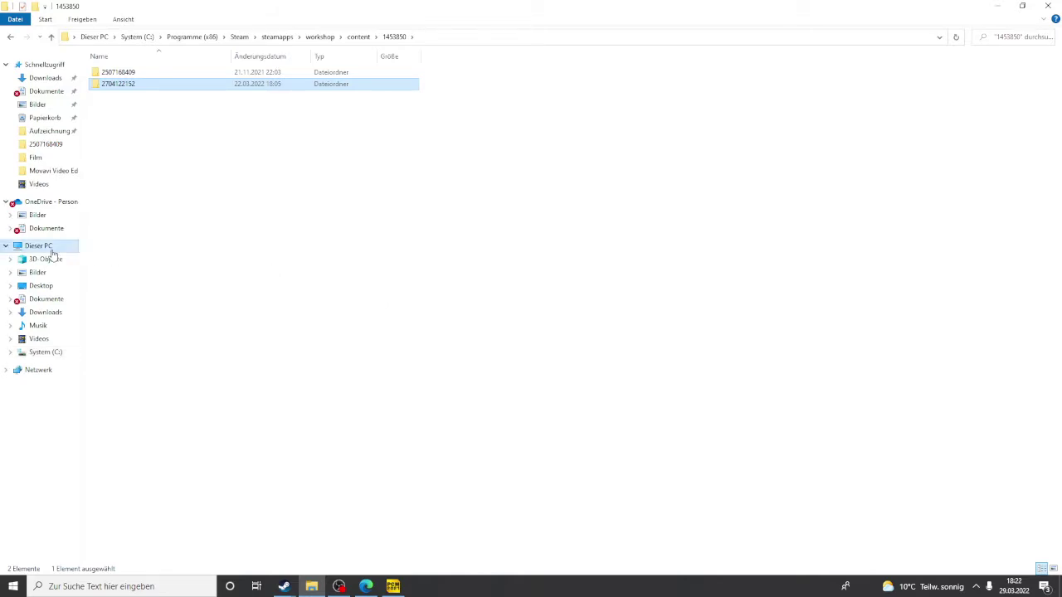
{"action": "left_click", "coordinate": [143, 171]}
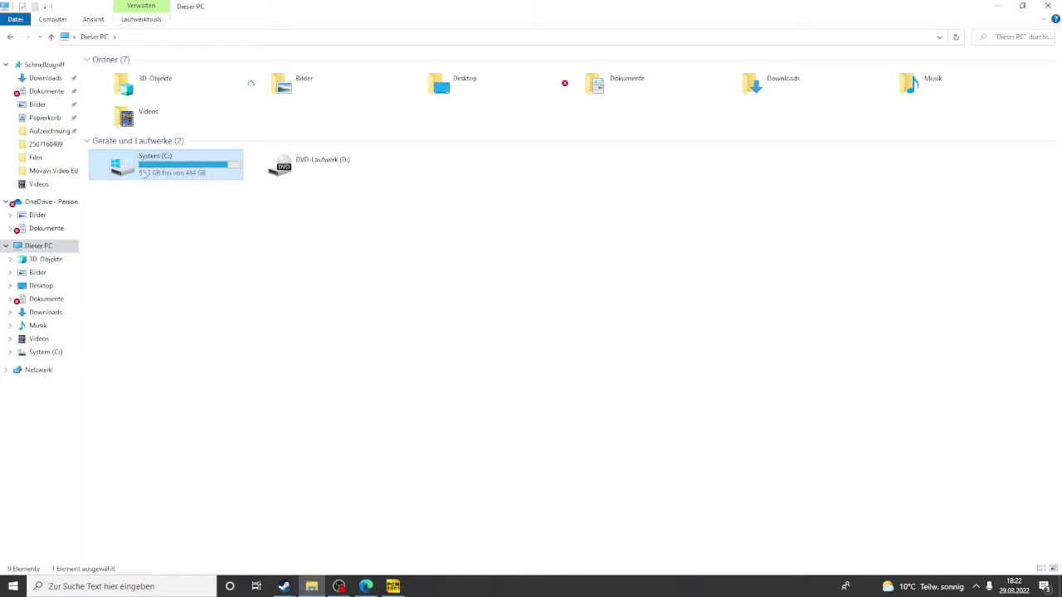
{"action": "double_click", "coordinate": [143, 171]}
{"action": "left_click", "coordinate": [204, 37]}
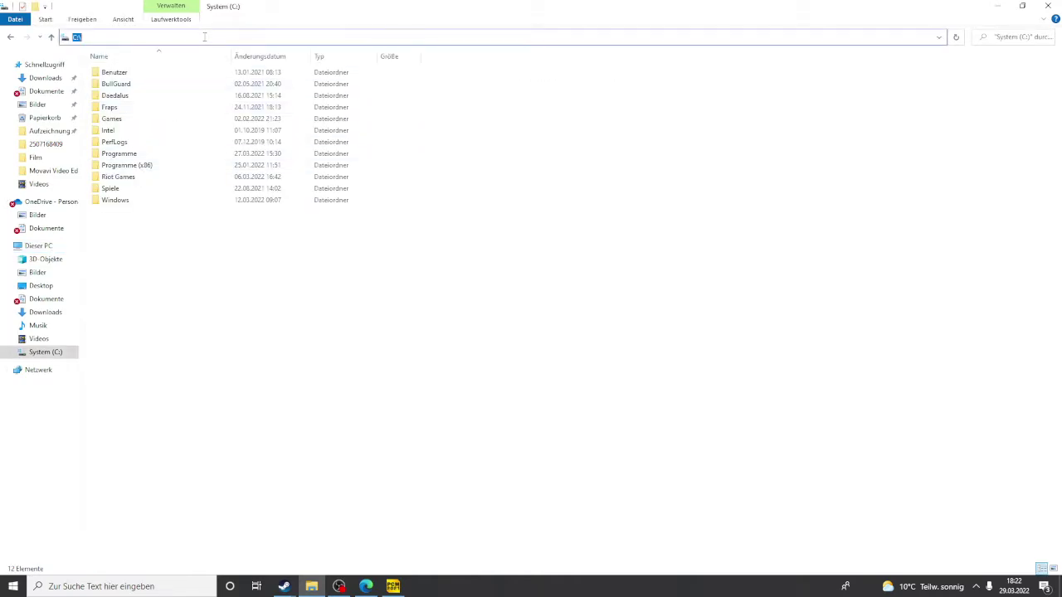
{"action": "key", "text": "BackSpace"}
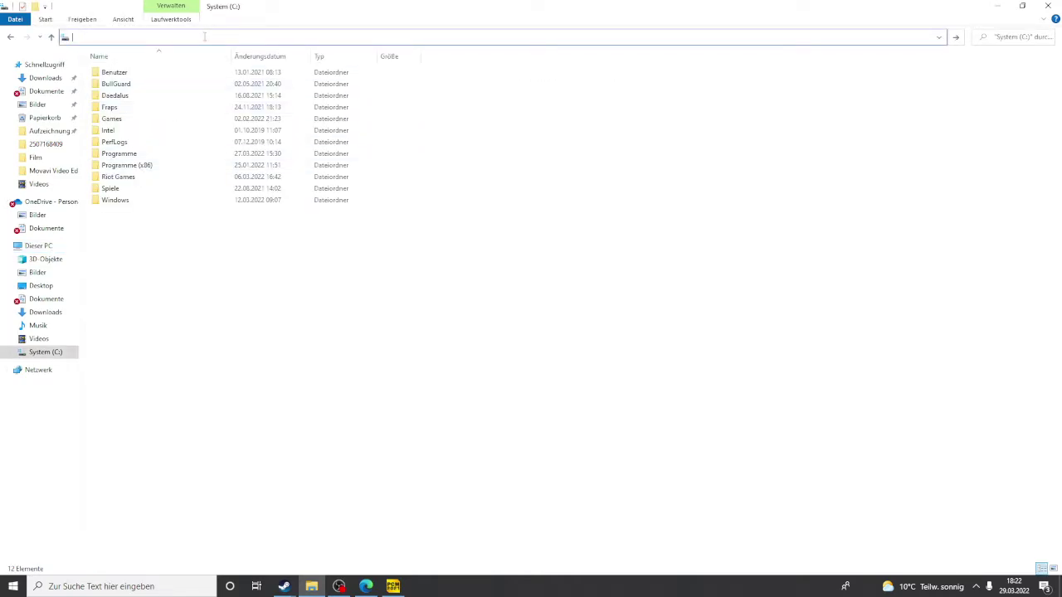
{"action": "double_click", "coordinate": [180, 172]}
Step: Replace the current folder path with %AppData% and go to that location
{"action": "left_click", "coordinate": [243, 37]}
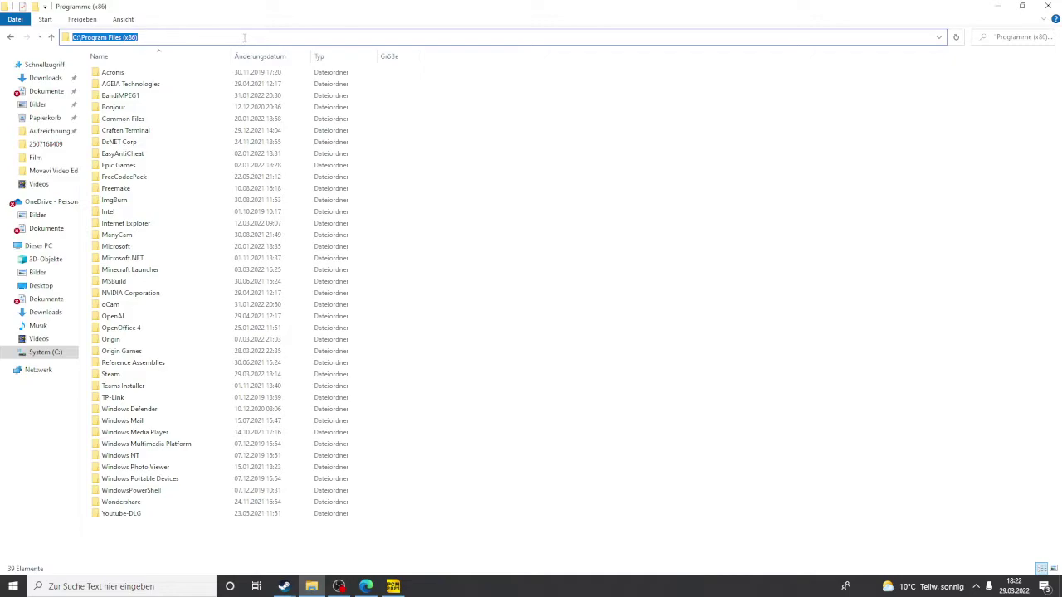
{"action": "key", "text": "BackSpace"}
{"action": "type", "text": "%AppData"}
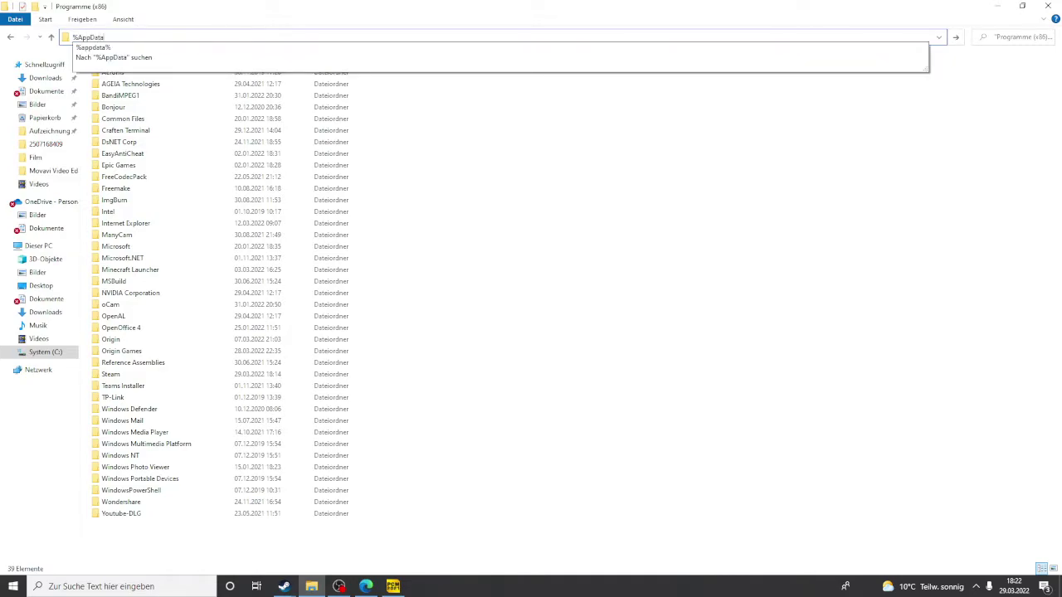
{"action": "type", "text": "%"}
{"action": "key", "text": "Return"}
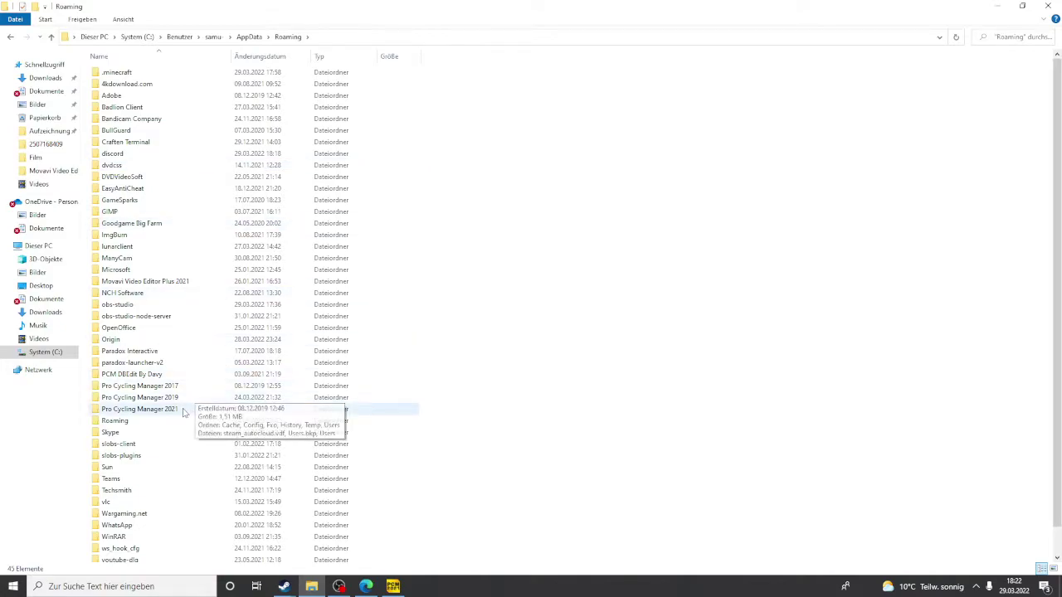
Step: Open the Mod folder inside Pro Cycling Manager 2021, start pasting the copied workshop folder, and cancel the copy process
{"action": "double_click", "coordinate": [139, 409]}
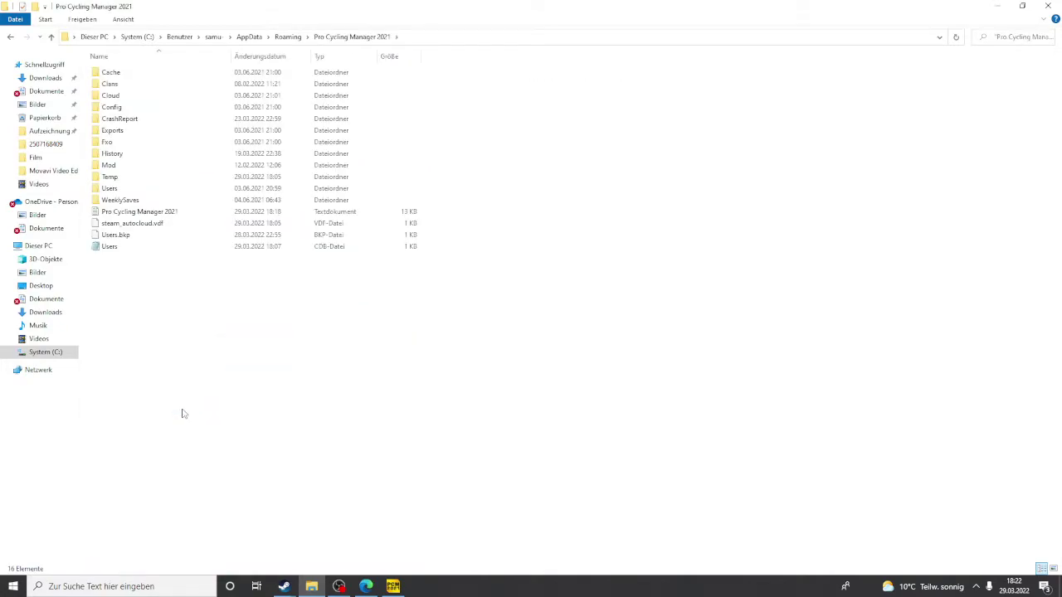
{"action": "double_click", "coordinate": [147, 165]}
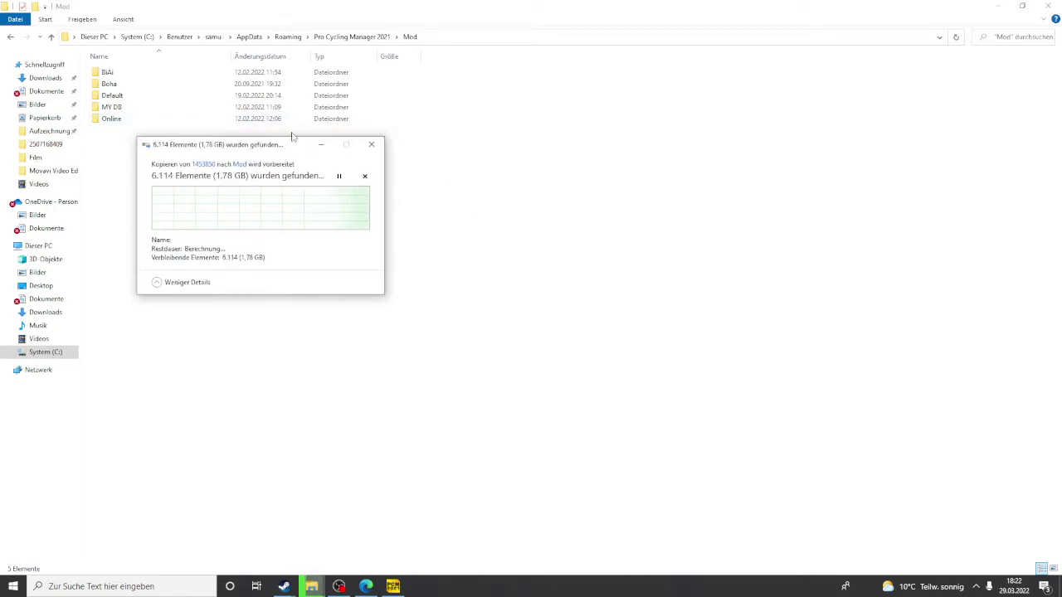
{"action": "left_click", "coordinate": [372, 147]}
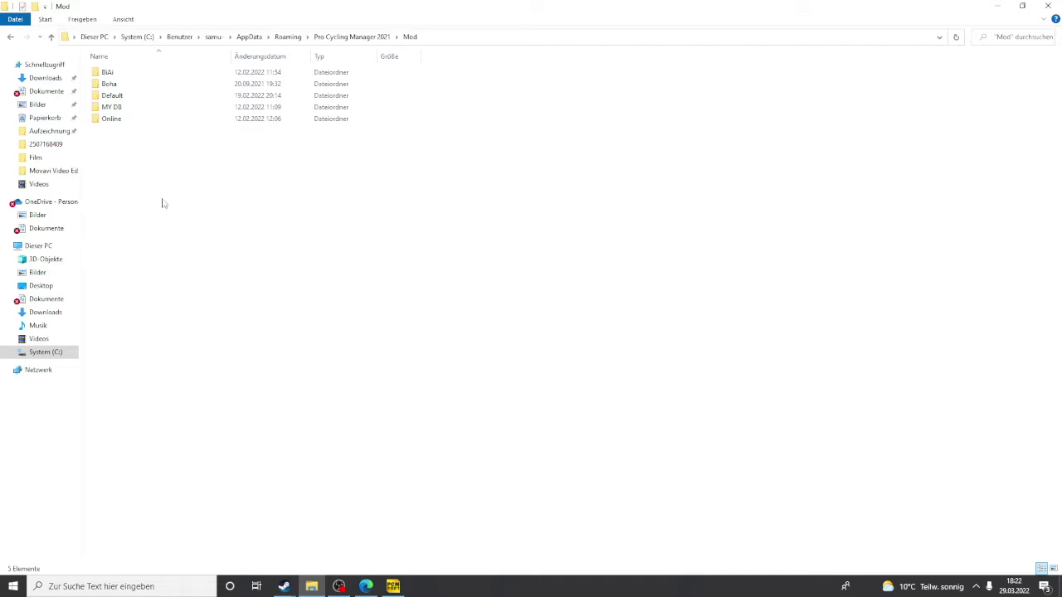
Step: Rename the Online folder inside Mod as üpkjg
{"action": "right_click", "coordinate": [144, 119]}
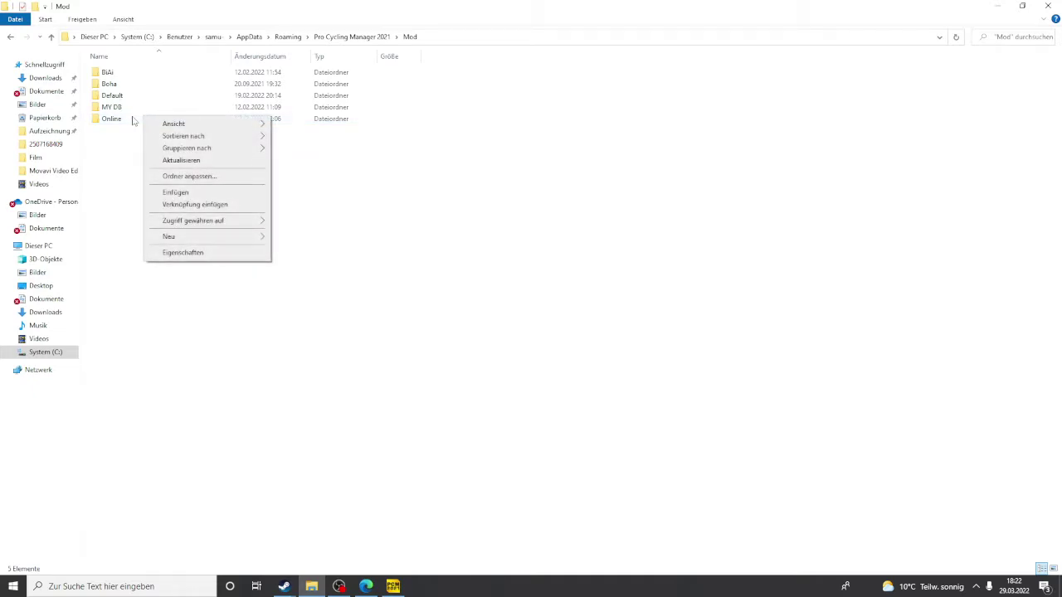
{"action": "left_click", "coordinate": [116, 168]}
{"action": "right_click", "coordinate": [113, 119]}
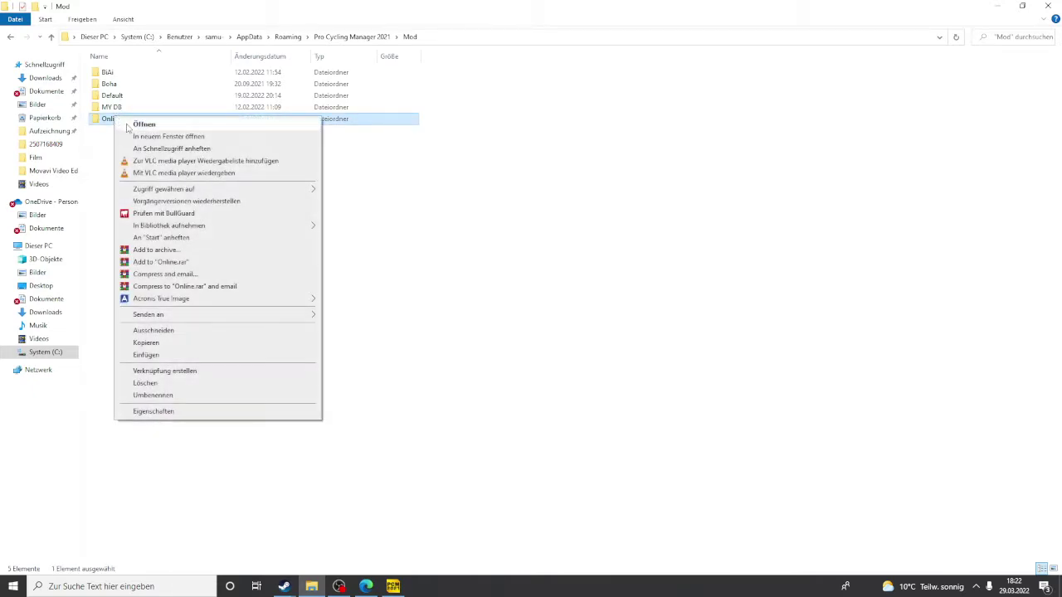
{"action": "left_click", "coordinate": [152, 395]}
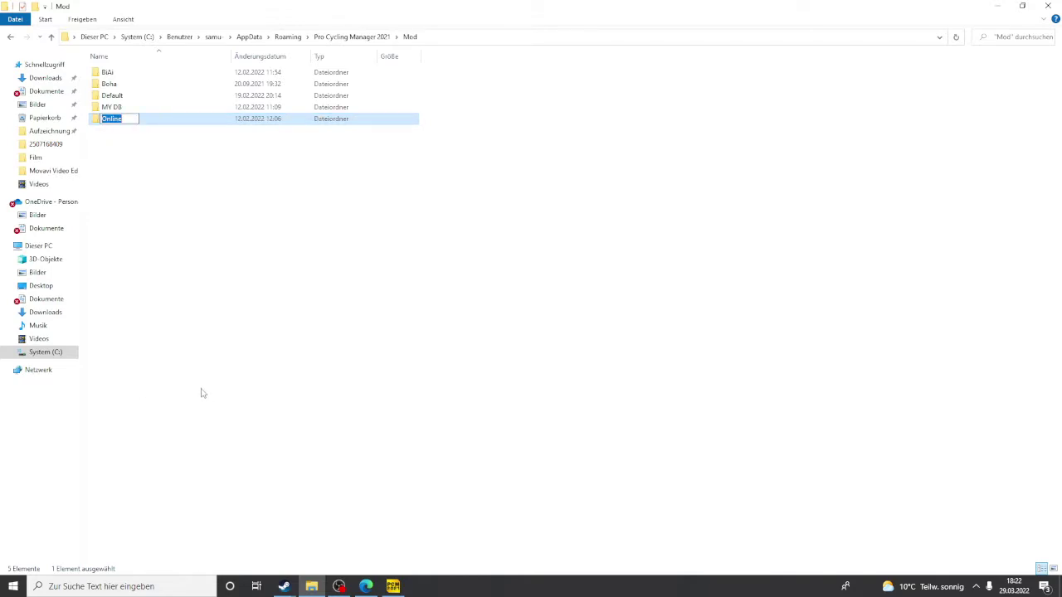
{"action": "type", "text": "upkjg"}
{"action": "left_click", "coordinate": [199, 391]}
Step: Look inside the üpkjg folder, return to Mod, and open the BiAi folder to view its contents
{"action": "double_click", "coordinate": [221, 125]}
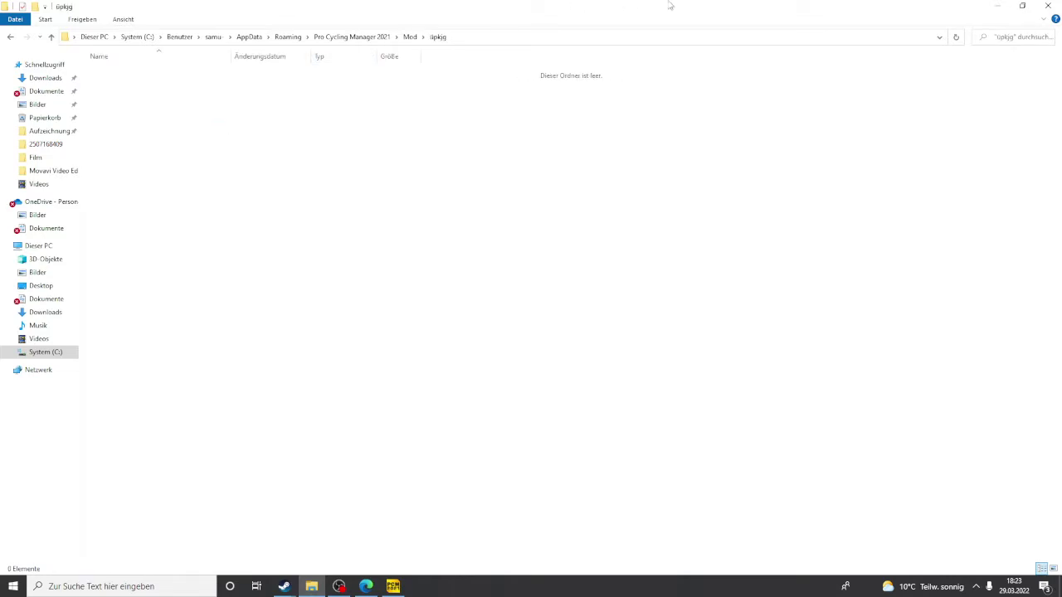
{"action": "right_click", "coordinate": [440, 47]}
{"action": "left_click", "coordinate": [436, 37]}
{"action": "left_click", "coordinate": [410, 36]}
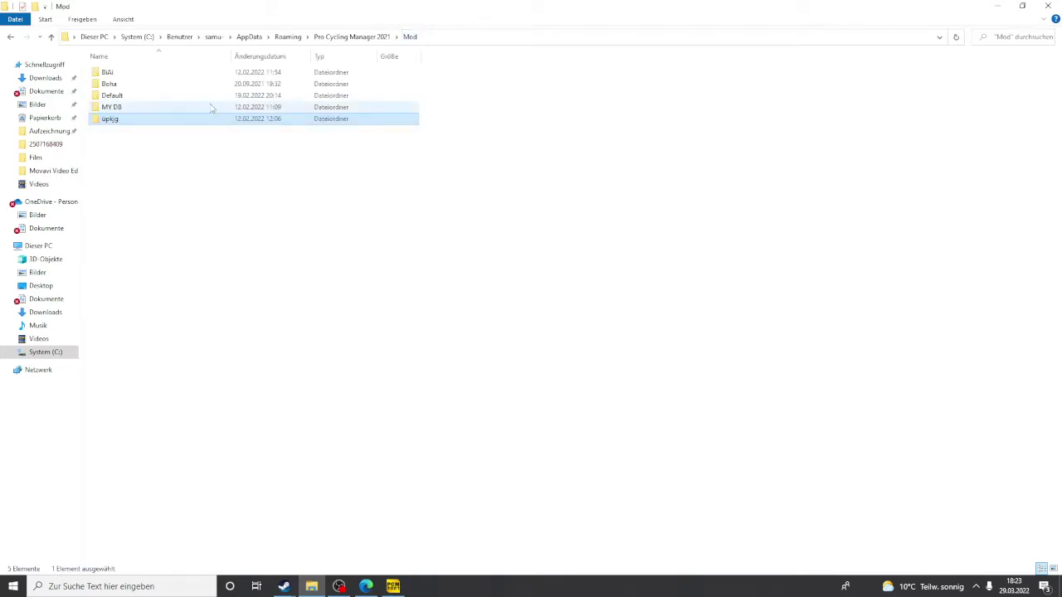
{"action": "double_click", "coordinate": [180, 73]}
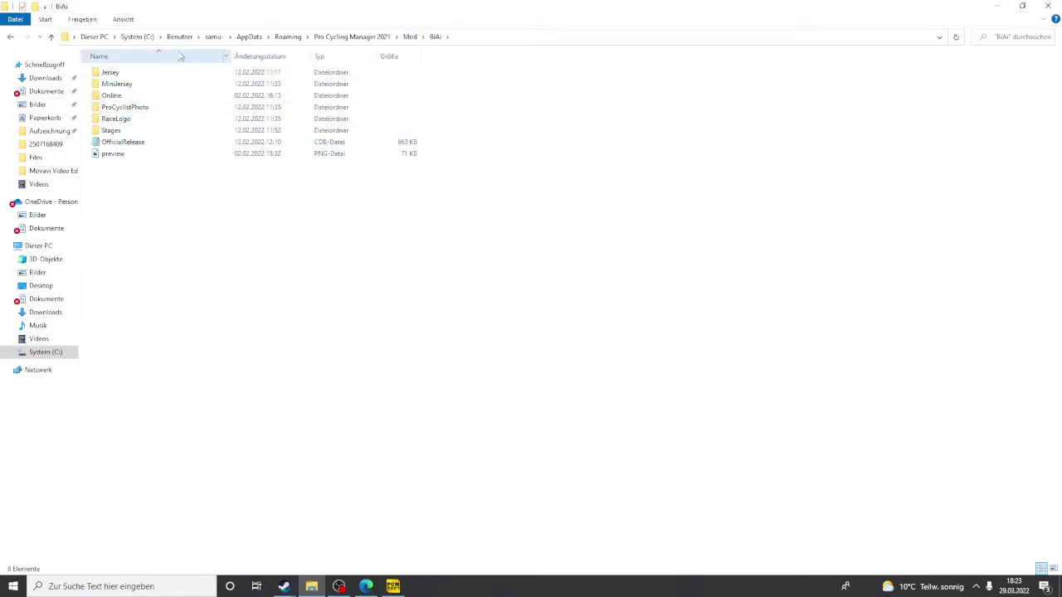
{"action": "left_click", "coordinate": [68, 146]}
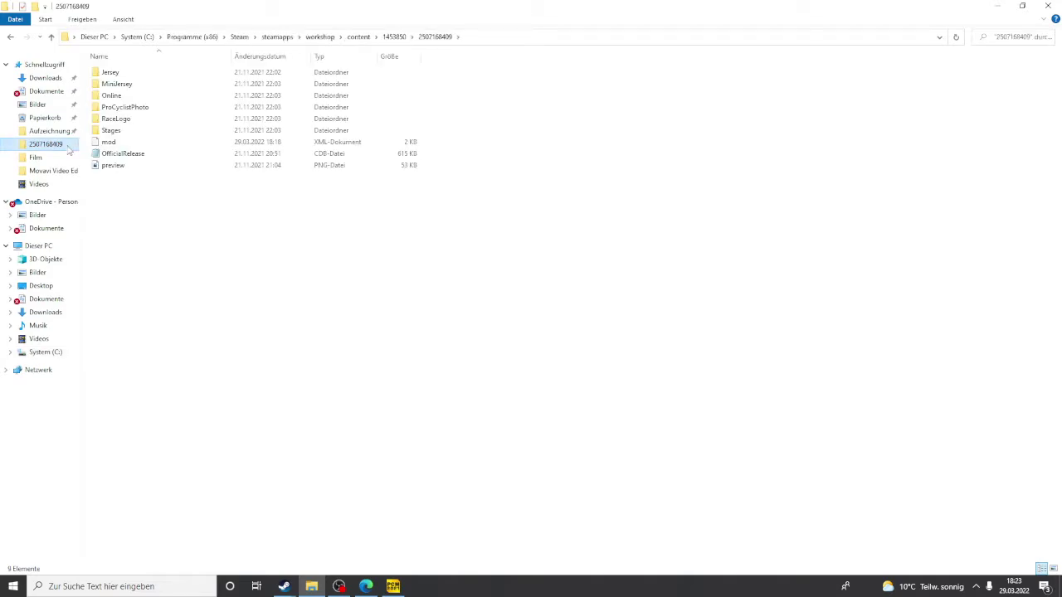
{"action": "right_click", "coordinate": [121, 147]}
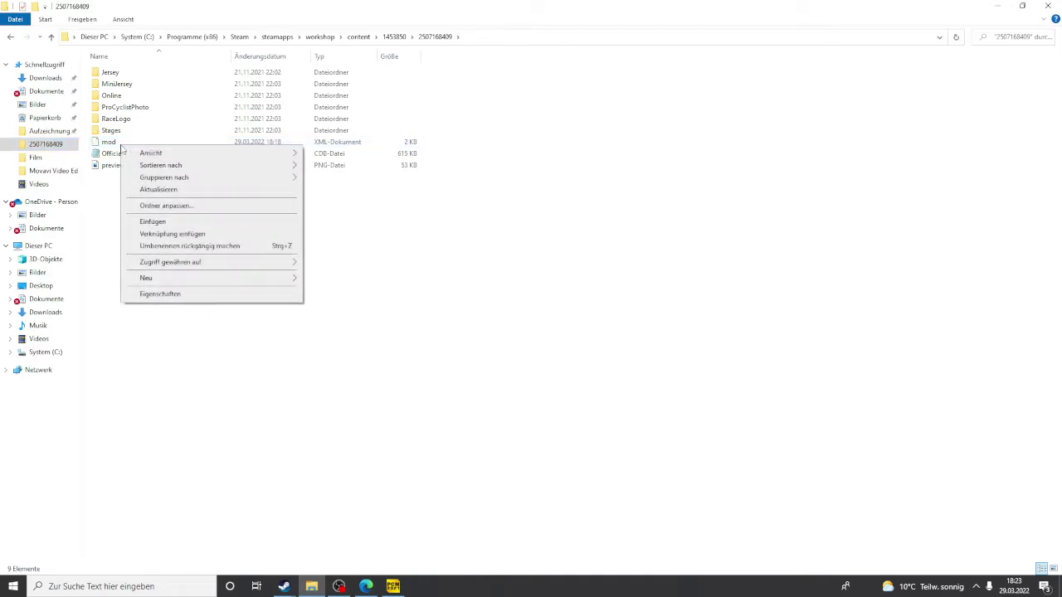
{"action": "left_click", "coordinate": [158, 513]}
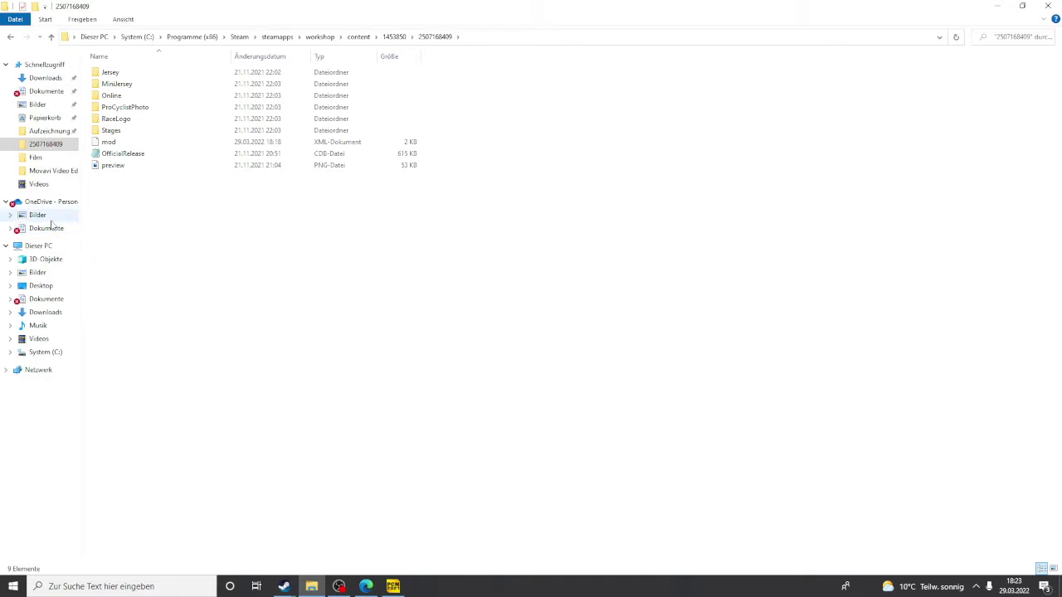
Step: Return to Dieser PC and open Programme (x86) on the System (C:) drive again
{"action": "left_click", "coordinate": [45, 249]}
{"action": "double_click", "coordinate": [184, 180]}
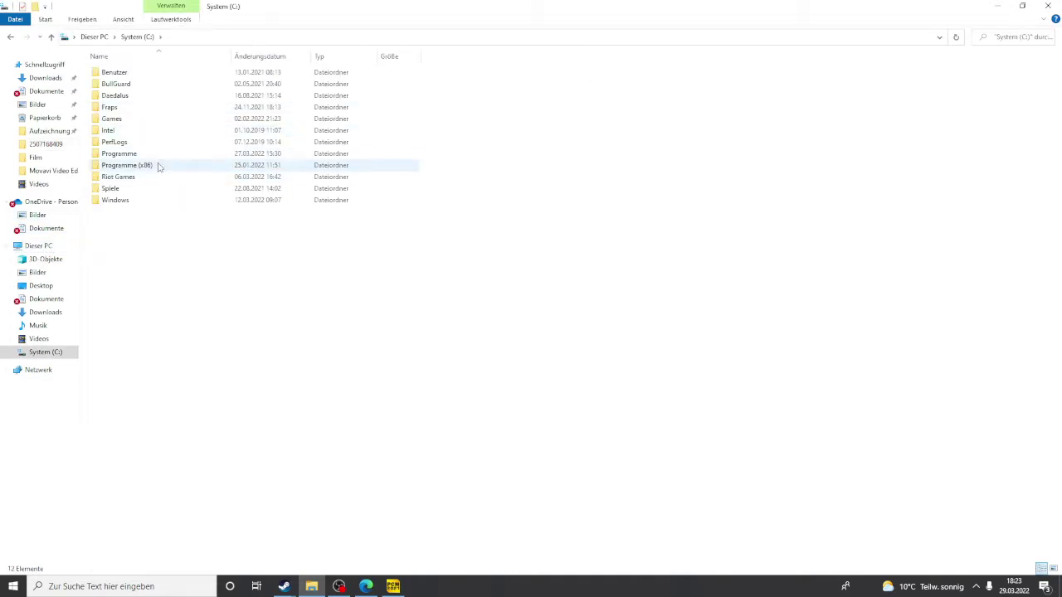
{"action": "double_click", "coordinate": [158, 166]}
Step: Go to %AppData% and open the Mod folder inside Pro Cycling Manager 2021
{"action": "left_click", "coordinate": [244, 40]}
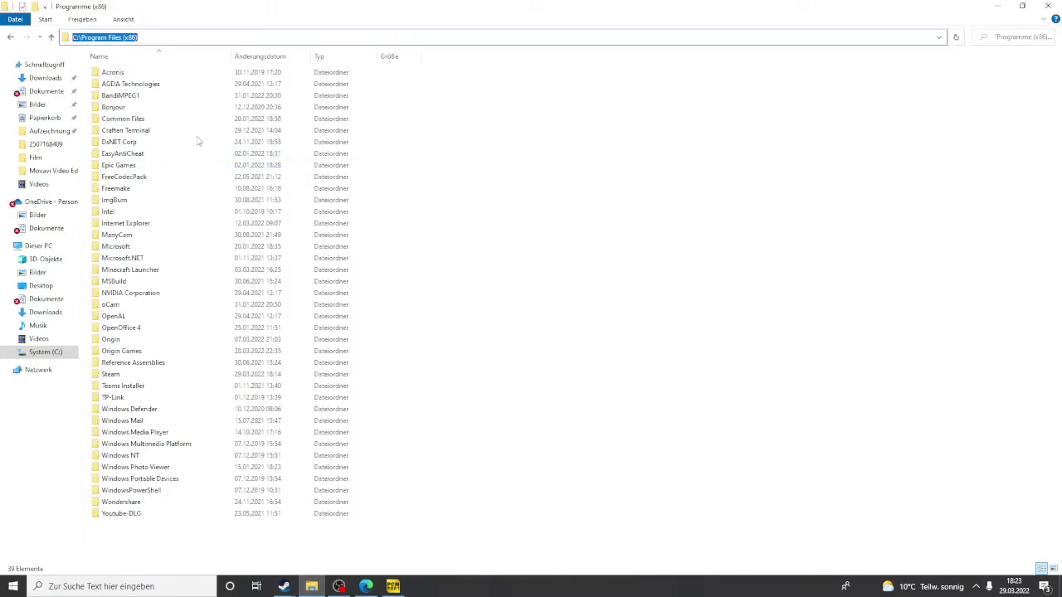
{"action": "key", "text": "BackSpace"}
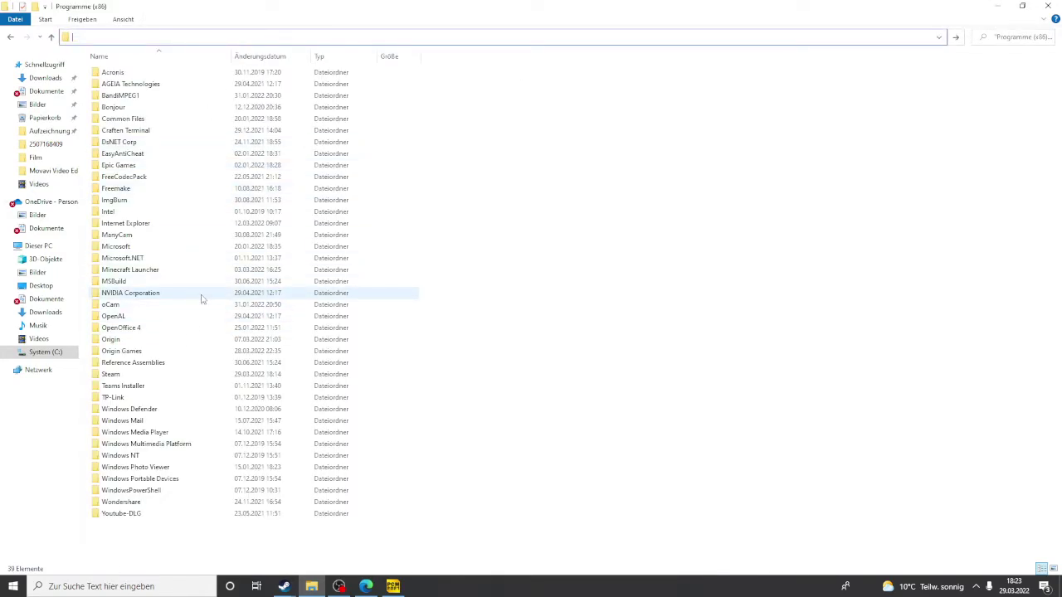
{"action": "type", "text": "%Ap"}
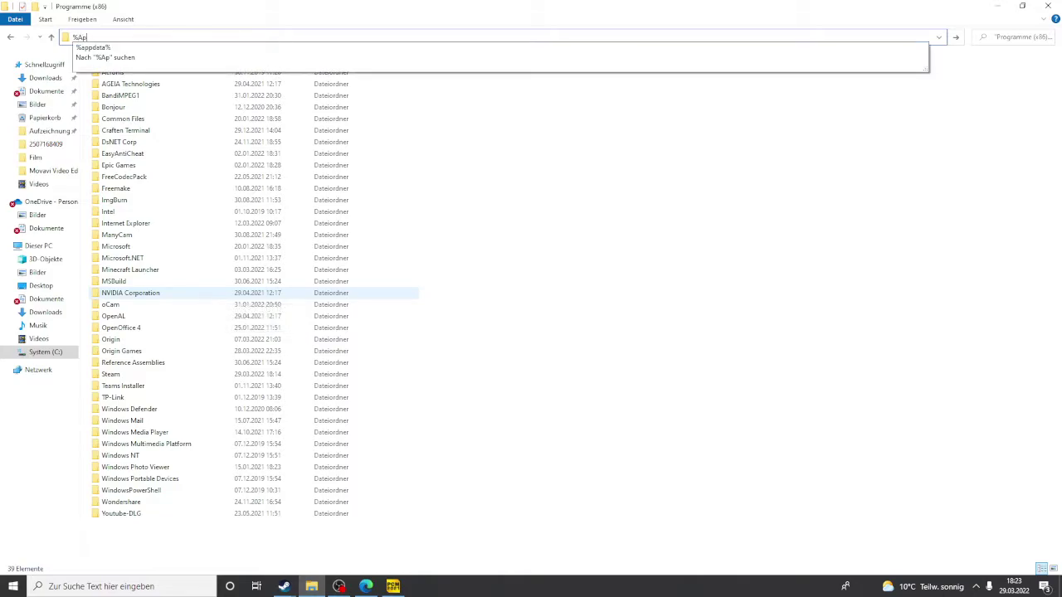
{"action": "type", "text": "pData%"}
{"action": "key", "text": "Return"}
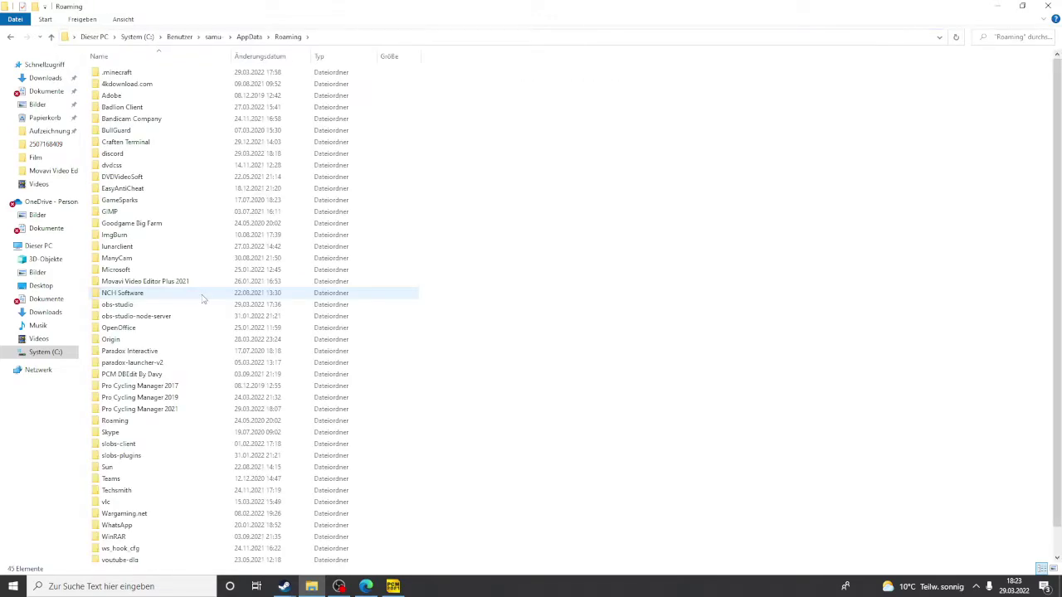
{"action": "double_click", "coordinate": [209, 409]}
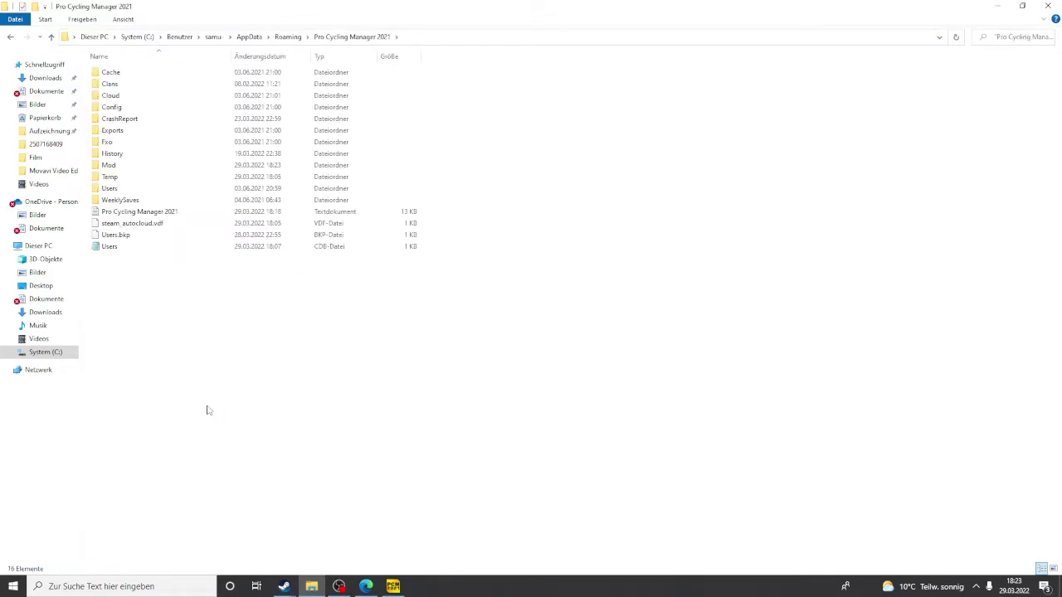
{"action": "double_click", "coordinate": [152, 171]}
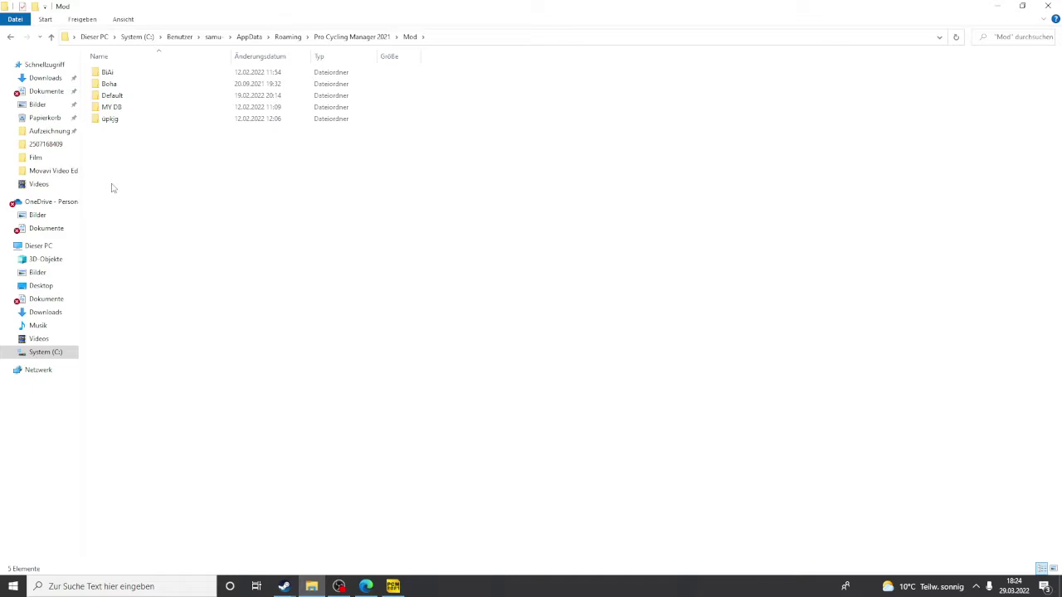
Step: Switch to Microsoft Edge, view the already open PCMTools page, and close the surplus new tab
{"action": "left_click", "coordinate": [365, 585]}
{"action": "type", "text": "com"}
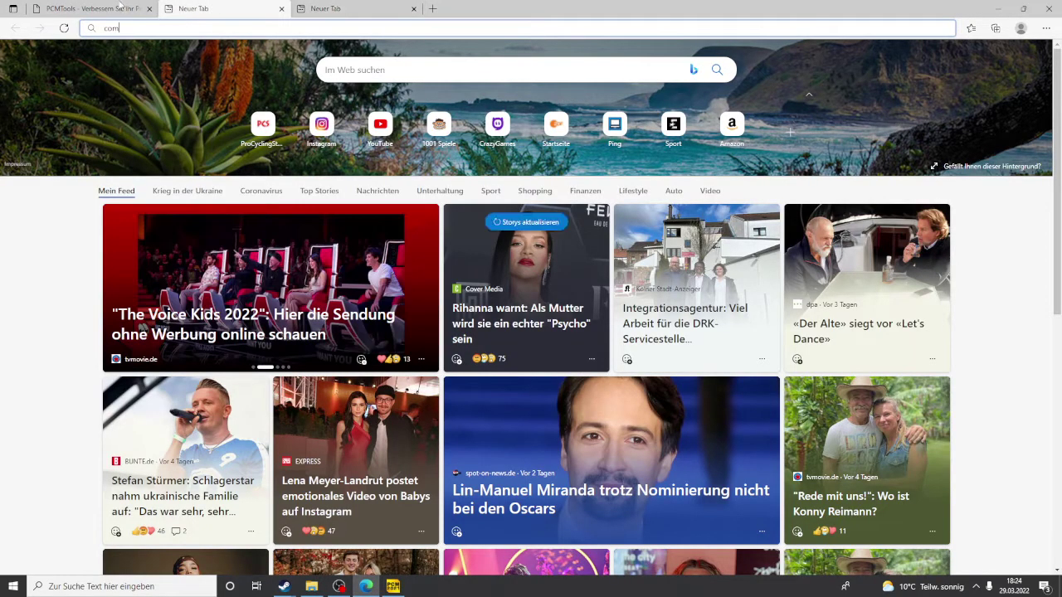
{"action": "left_click", "coordinate": [123, 7]}
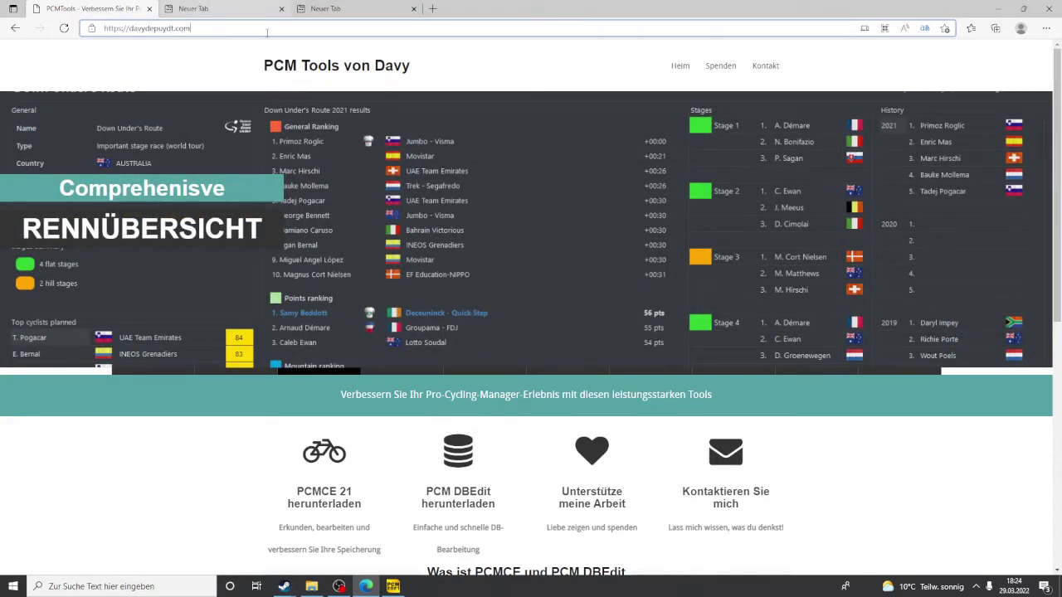
{"action": "left_click", "coordinate": [328, 7]}
{"action": "key", "text": "ctrl+w"}
Step: Try to open the website pcmtool.com in the empty tab
{"action": "left_click", "coordinate": [195, 29]}
{"action": "type", "text": "pcmtool"}
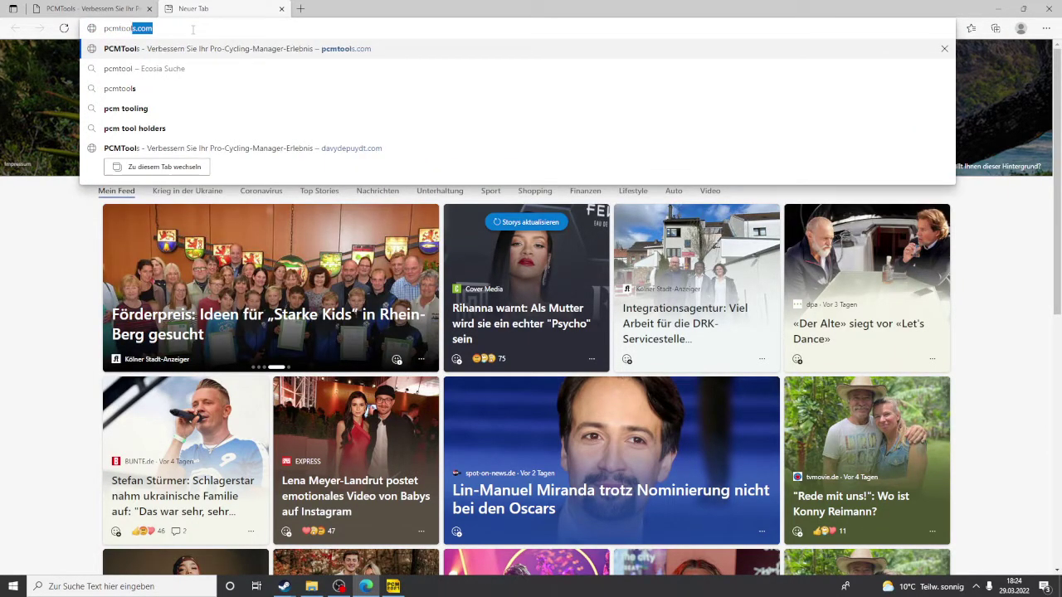
{"action": "key", "text": "BackSpace"}
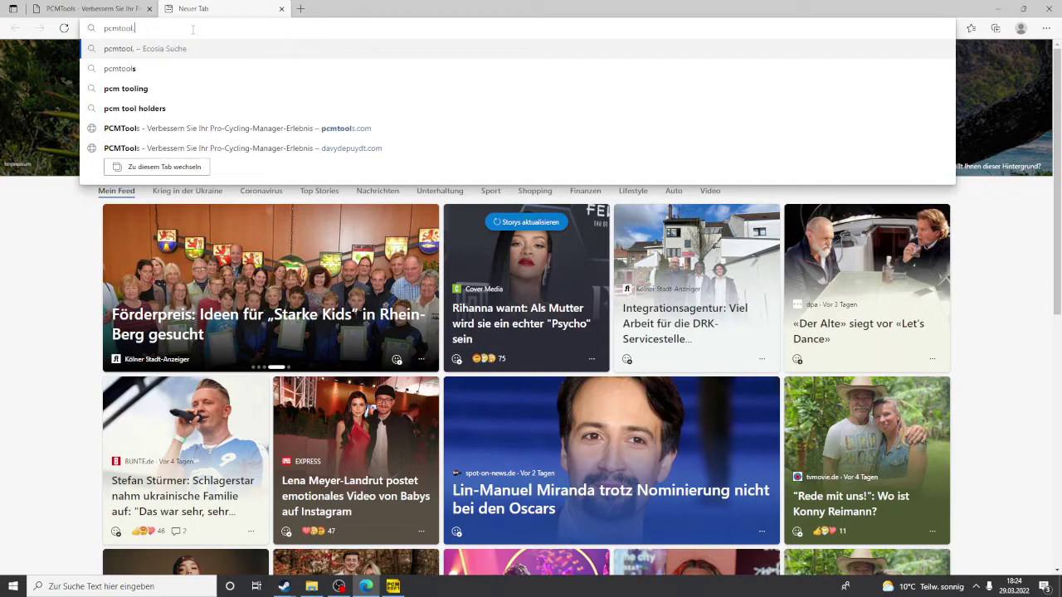
{"action": "type", "text": "s.com"}
{"action": "key", "text": "Return"}
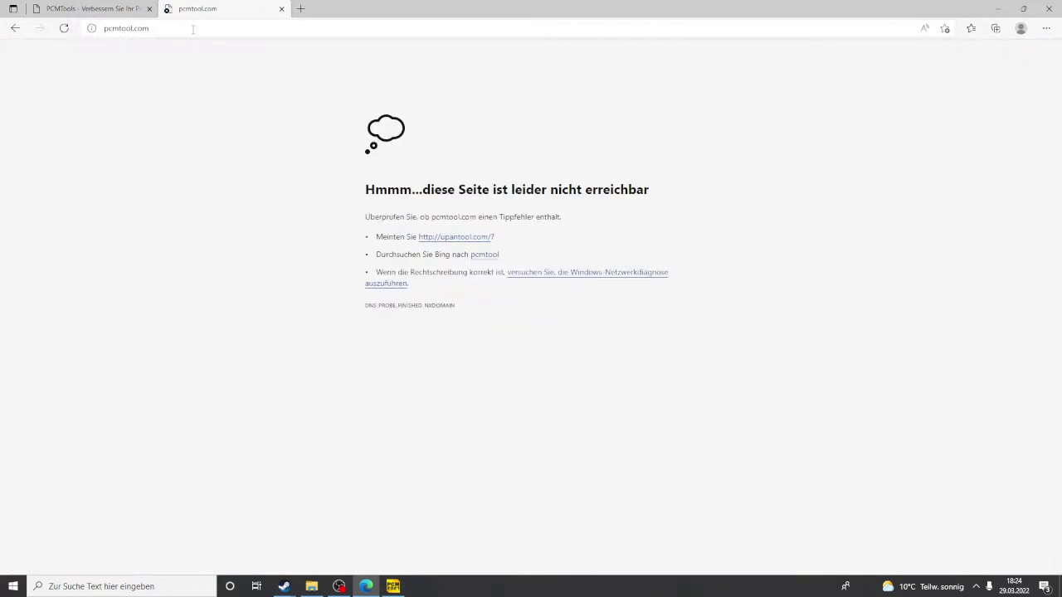
Step: Change the web address to pcmtoll.com and load it
{"action": "left_click", "coordinate": [192, 29]}
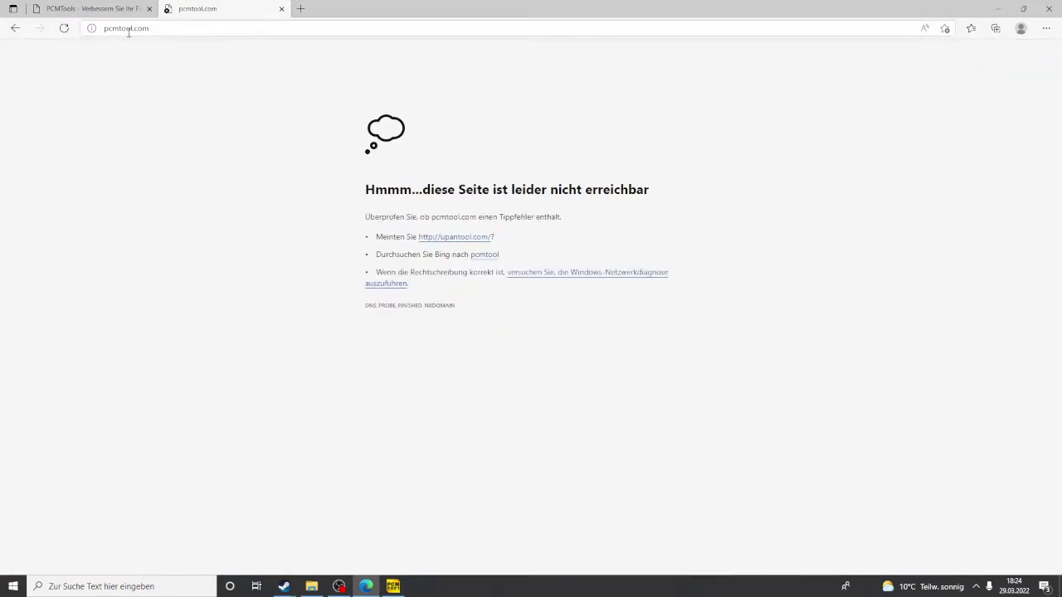
{"action": "left_click", "coordinate": [125, 29]}
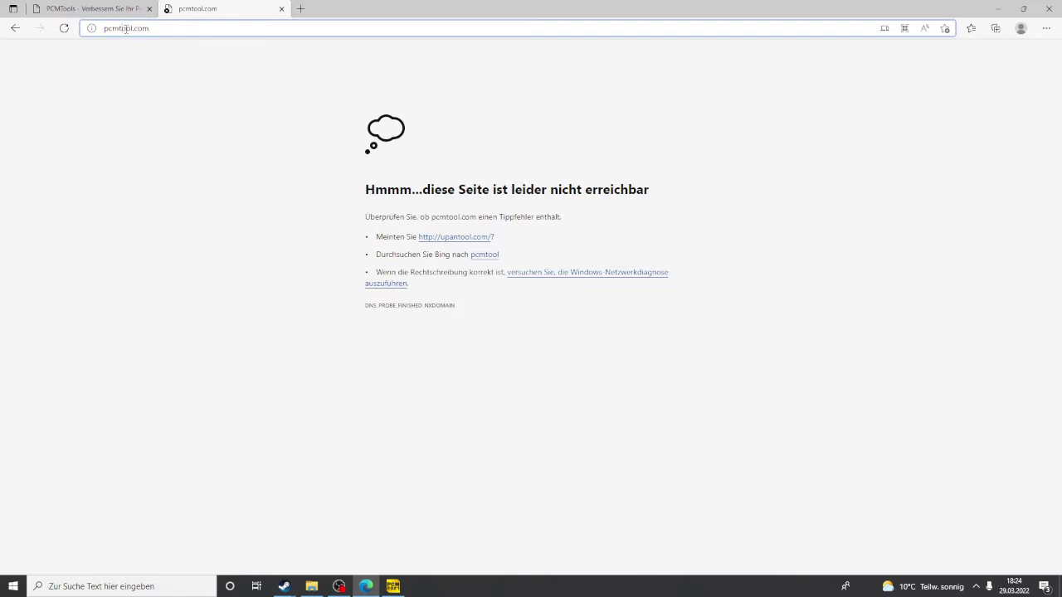
{"action": "key", "text": "BackSpace"}
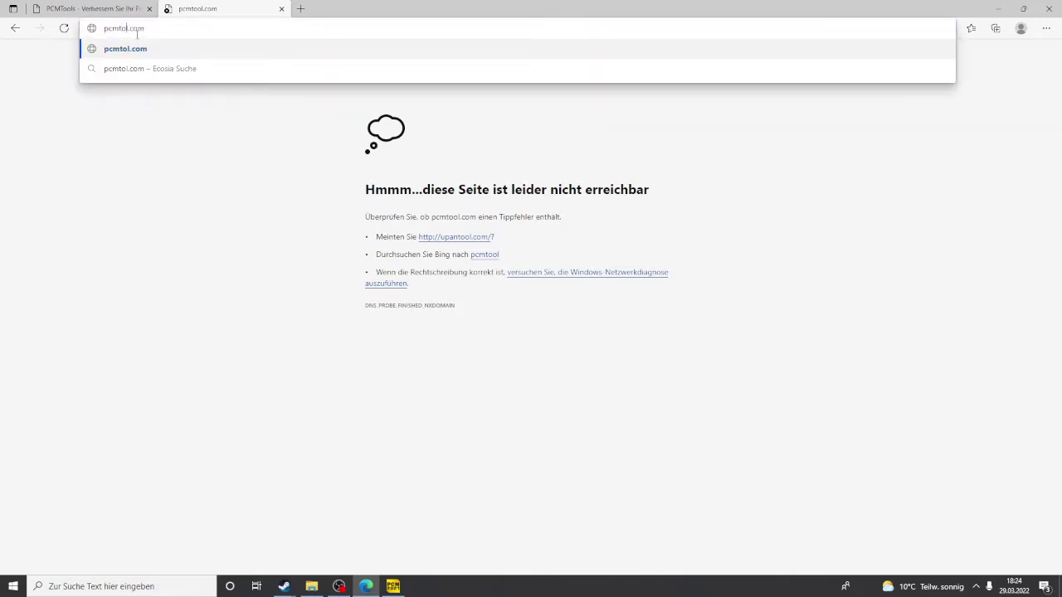
{"action": "type", "text": "l"}
{"action": "key", "text": "Return"}
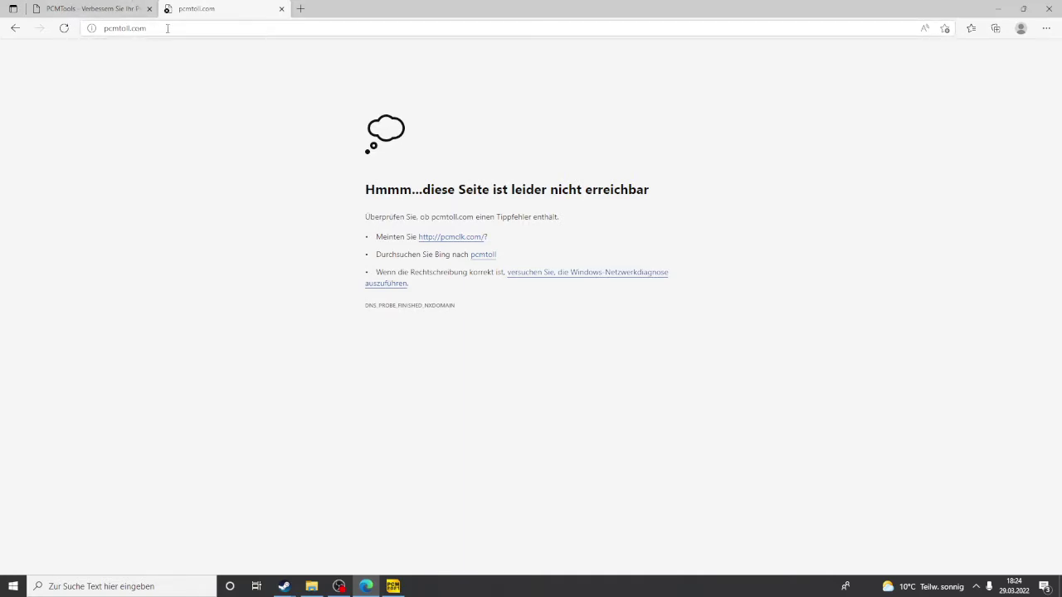
{"action": "left_click", "coordinate": [166, 28]}
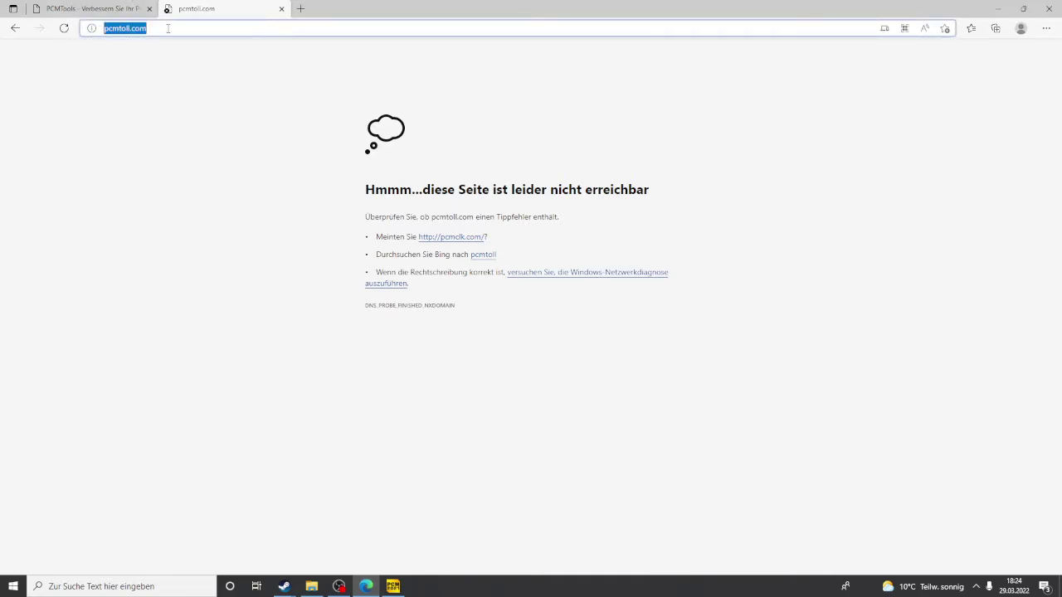
{"action": "key", "text": "BackSpace"}
{"action": "type", "text": "pcmt"}
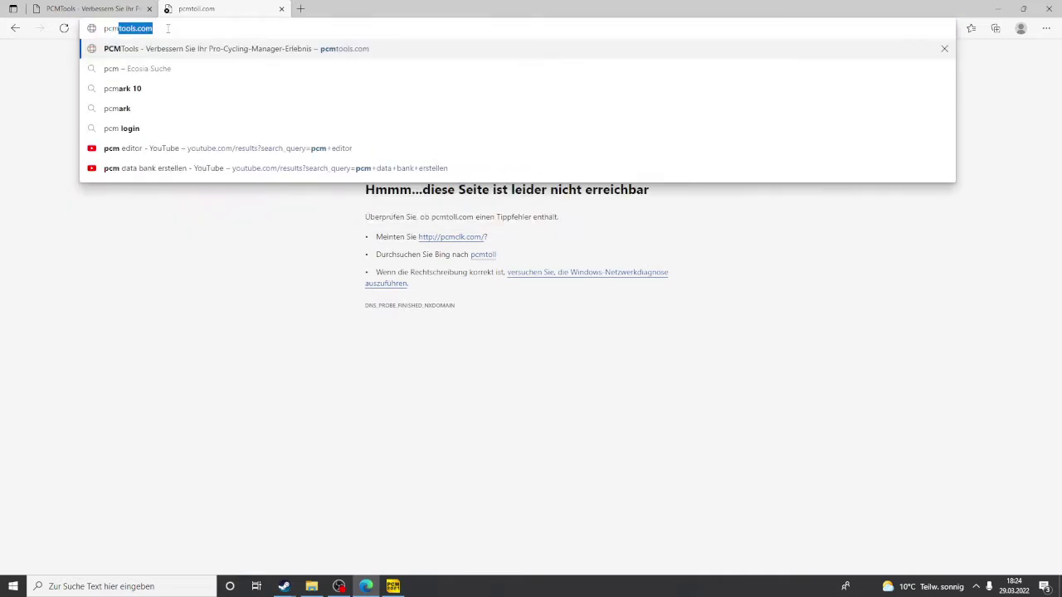
{"action": "type", "text": "o"}
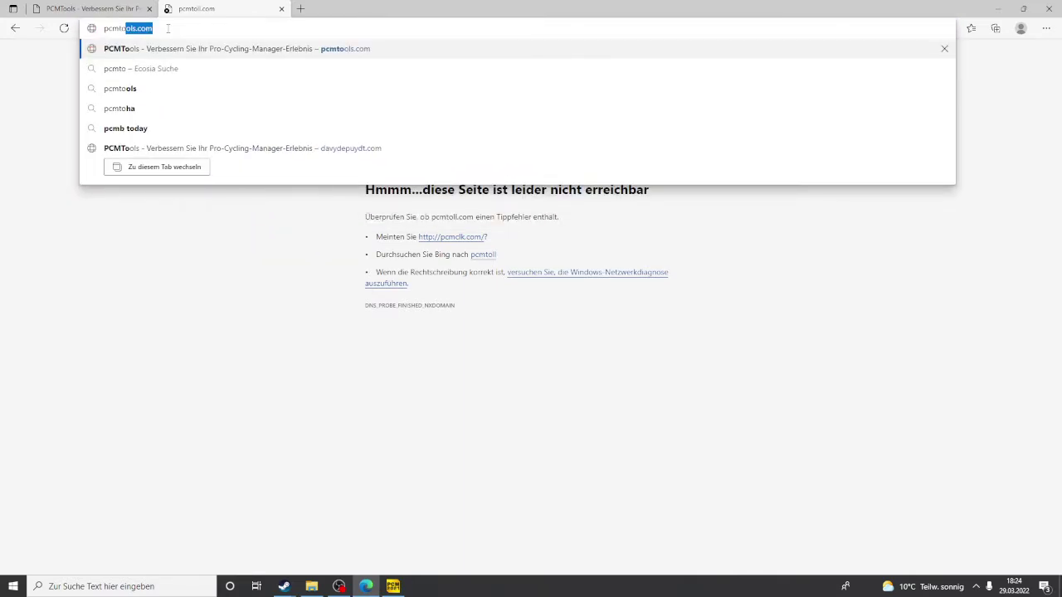
{"action": "type", "text": "ols"}
{"action": "key", "text": "ctrl+a"}
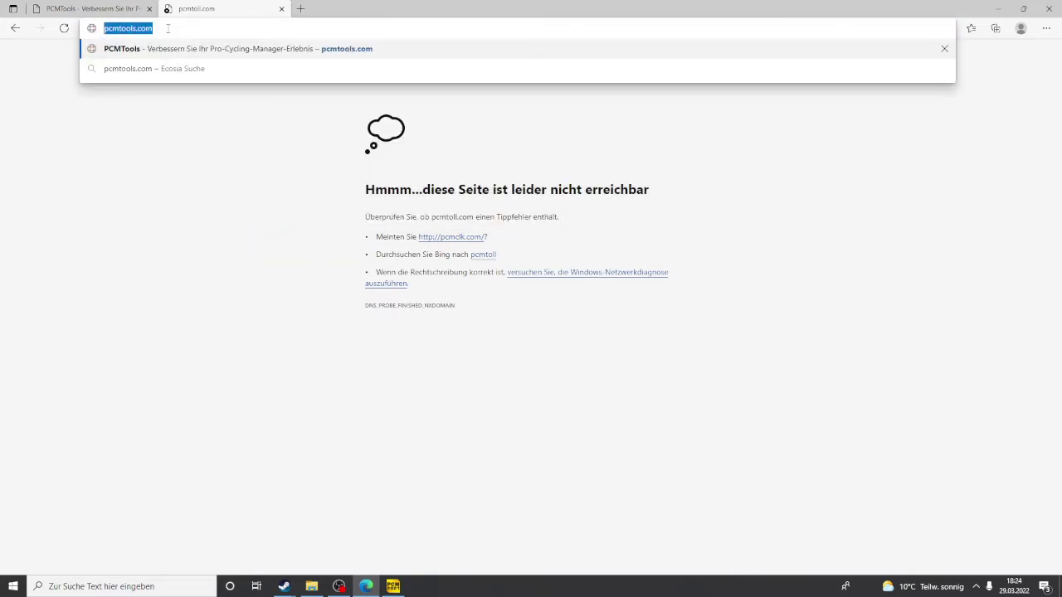
{"action": "key", "text": "BackSpace"}
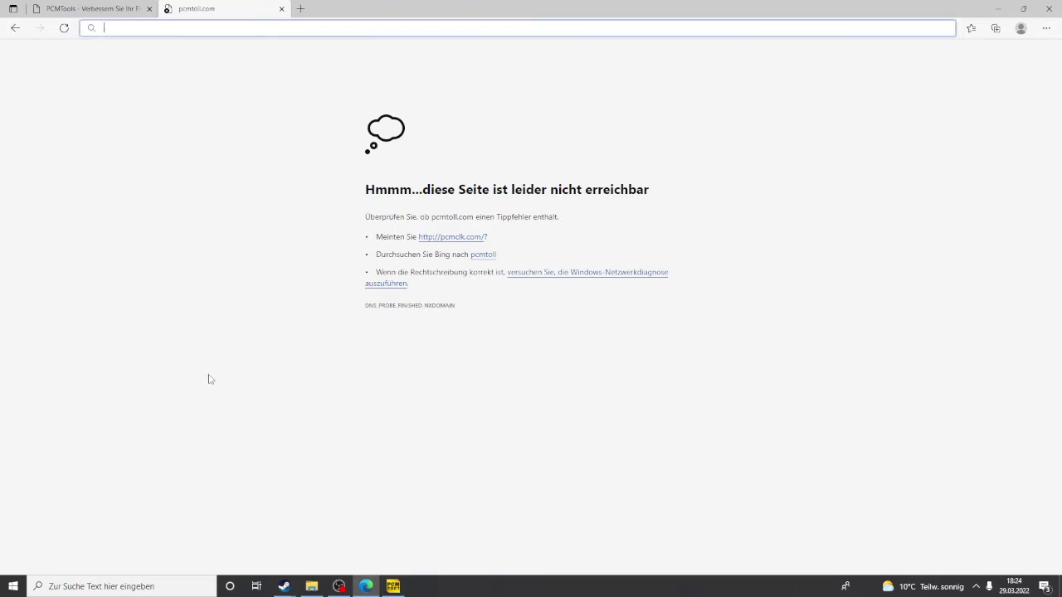
Step: Close the unreachable pcmtoll.com tab, leaving the PCMTools page in front
{"action": "left_click", "coordinate": [311, 587]}
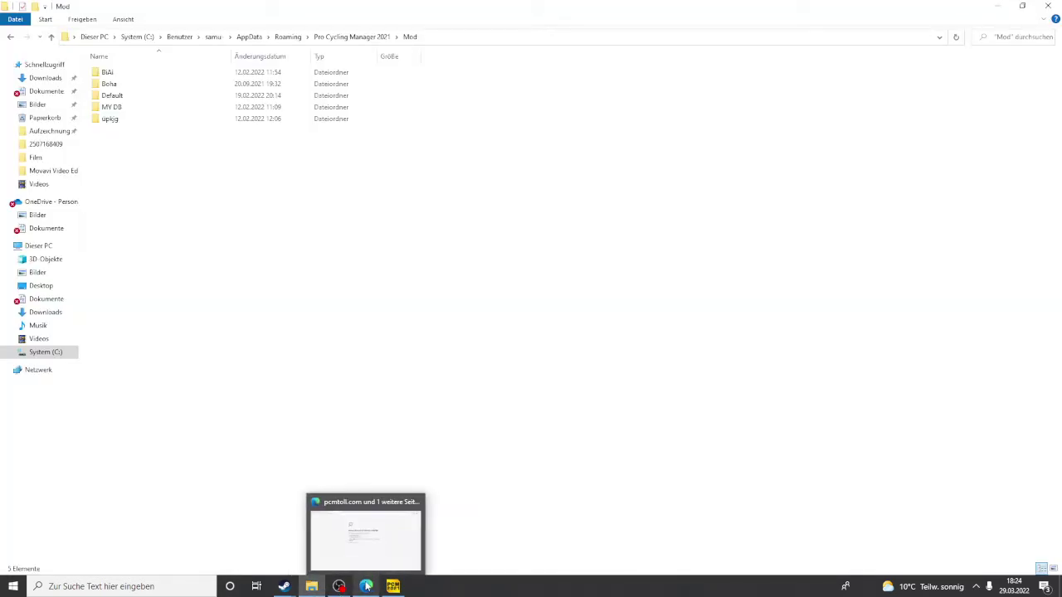
{"action": "left_click", "coordinate": [373, 543]}
{"action": "left_click", "coordinate": [281, 8]}
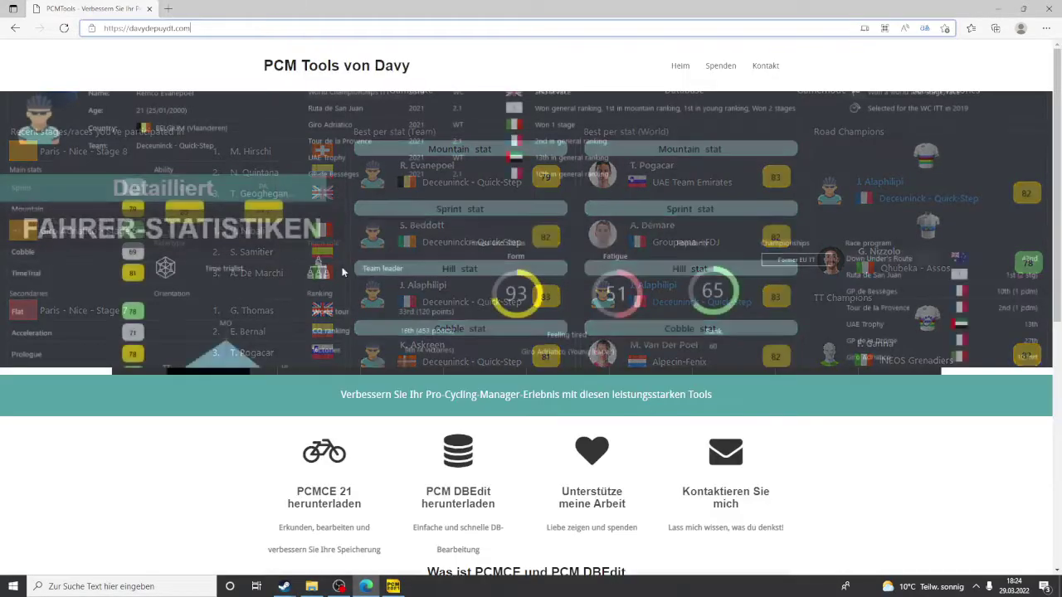
{"action": "left_click", "coordinate": [309, 589]}
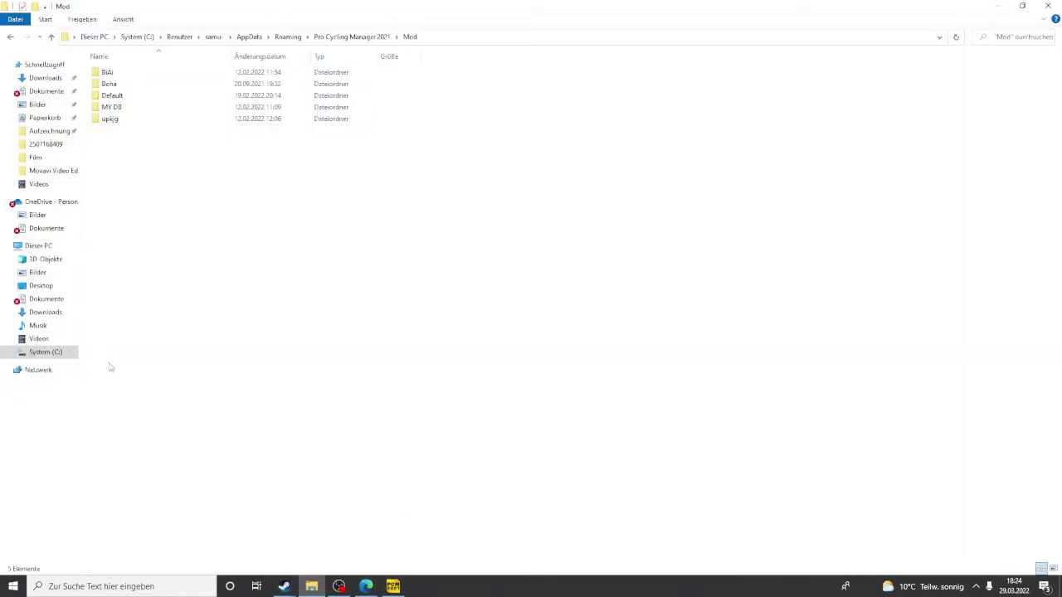
{"action": "left_click", "coordinate": [366, 586]}
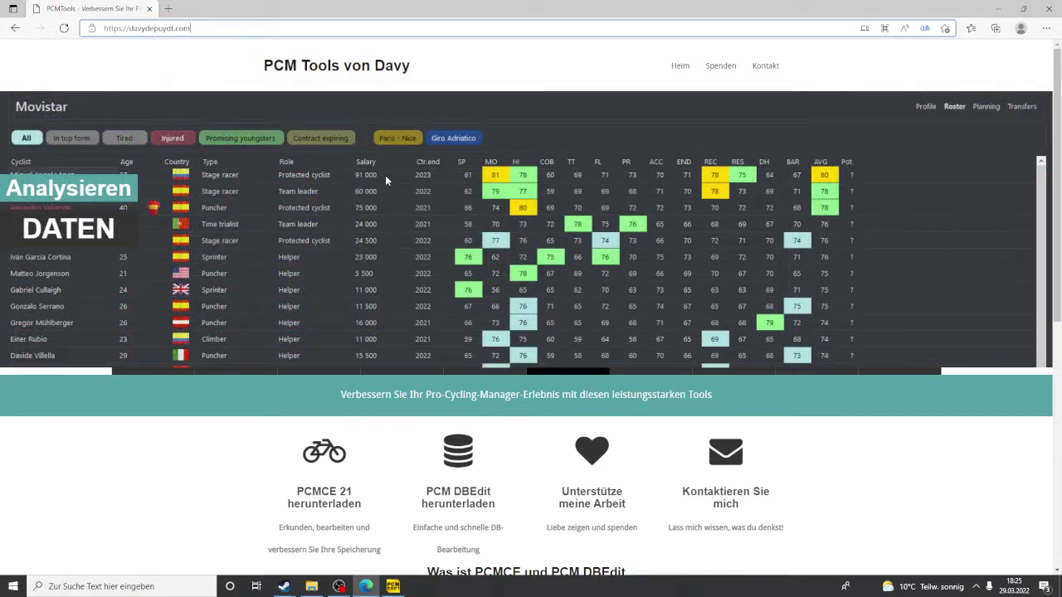
Step: Load pcmtools.com in a new browser tab
{"action": "left_click", "coordinate": [167, 8]}
{"action": "left_click", "coordinate": [125, 8]}
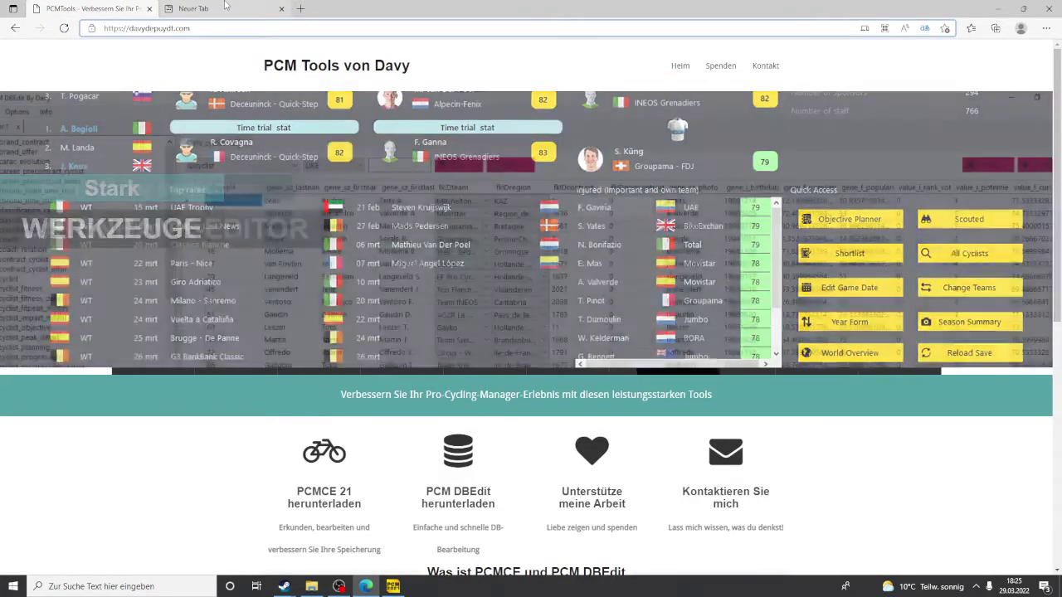
{"action": "left_click", "coordinate": [222, 6]}
{"action": "type", "text": "pcmt"}
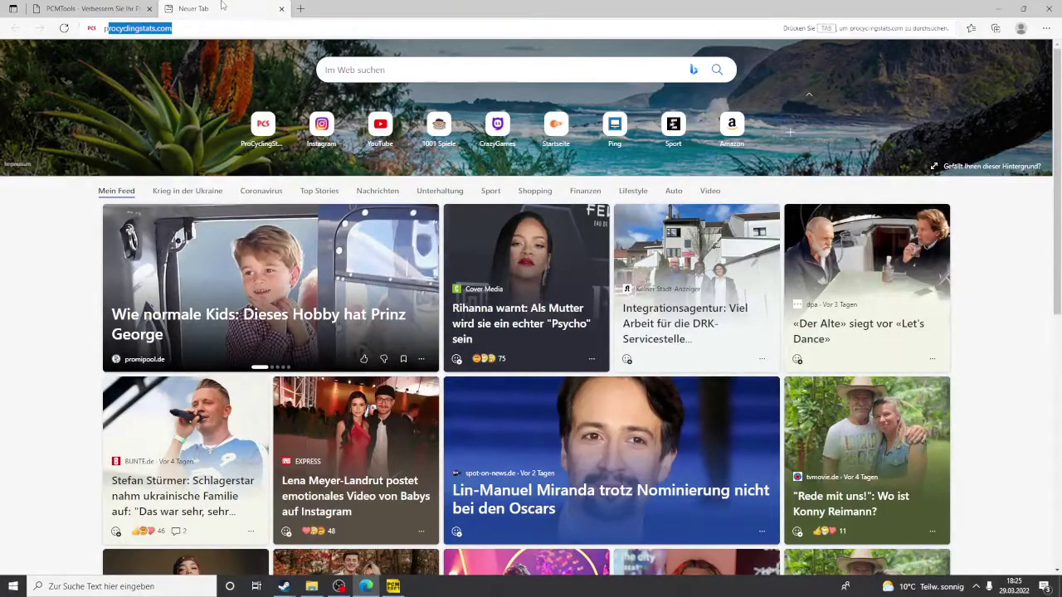
{"action": "type", "text": "ools.co"}
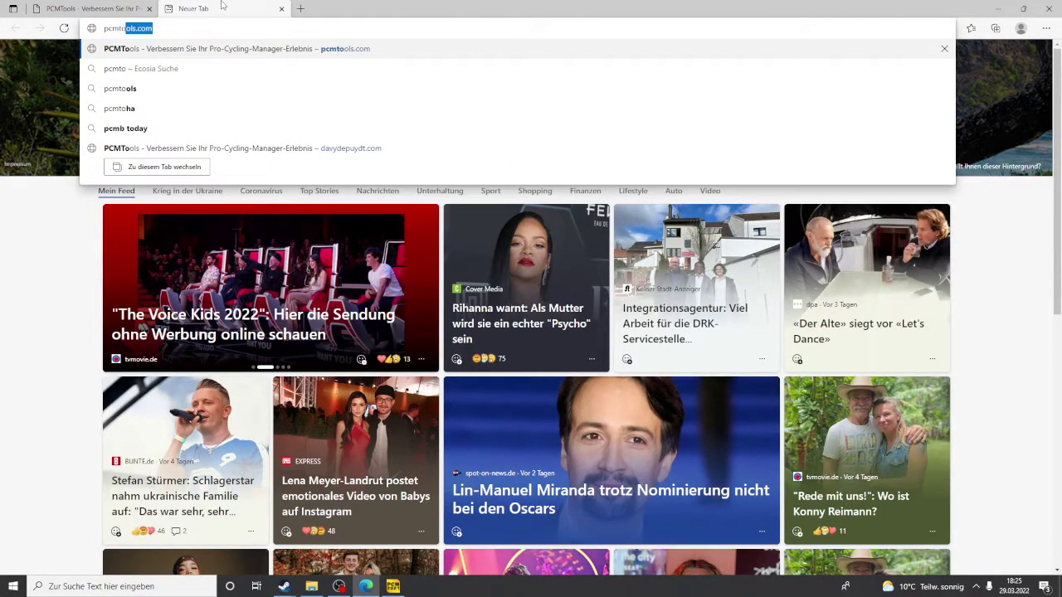
{"action": "type", "text": "m"}
{"action": "key", "text": "Return"}
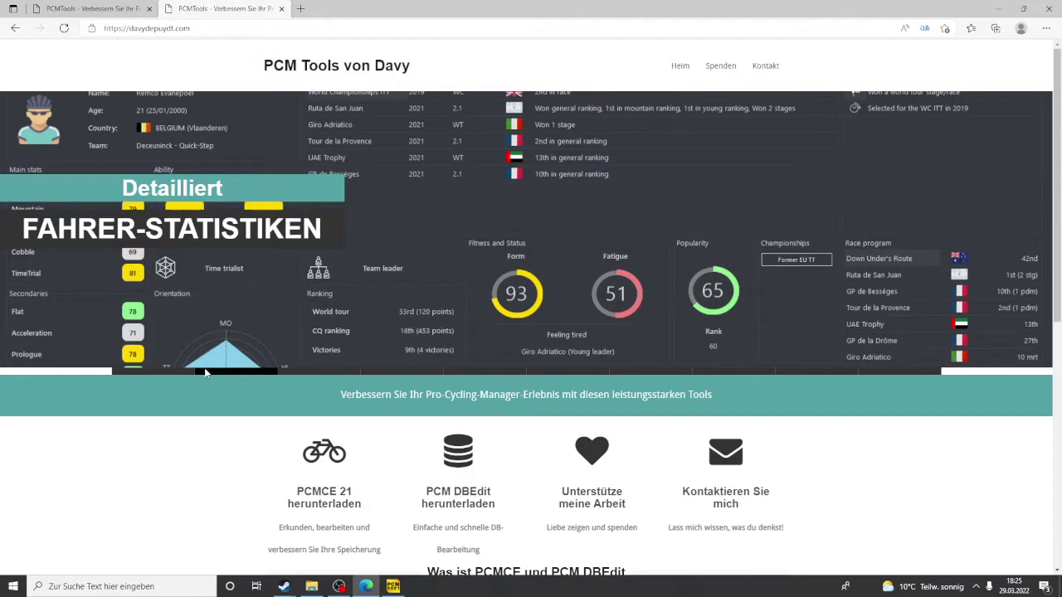
Step: Close the duplicate PCMTools tab and download the PCM DBEdit archive from the remaining page
{"action": "left_click", "coordinate": [123, 8]}
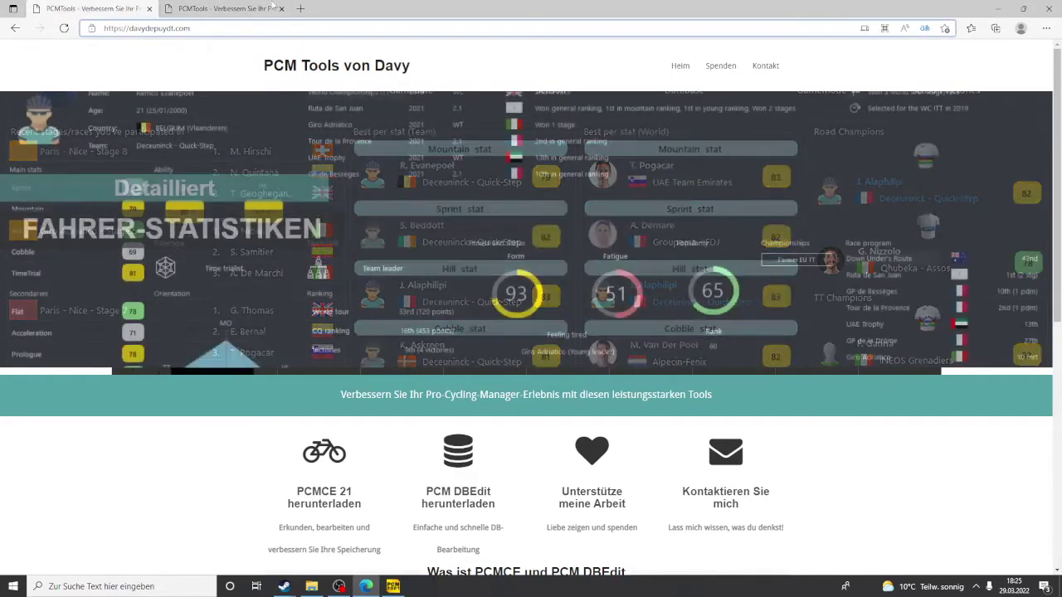
{"action": "left_click", "coordinate": [281, 8]}
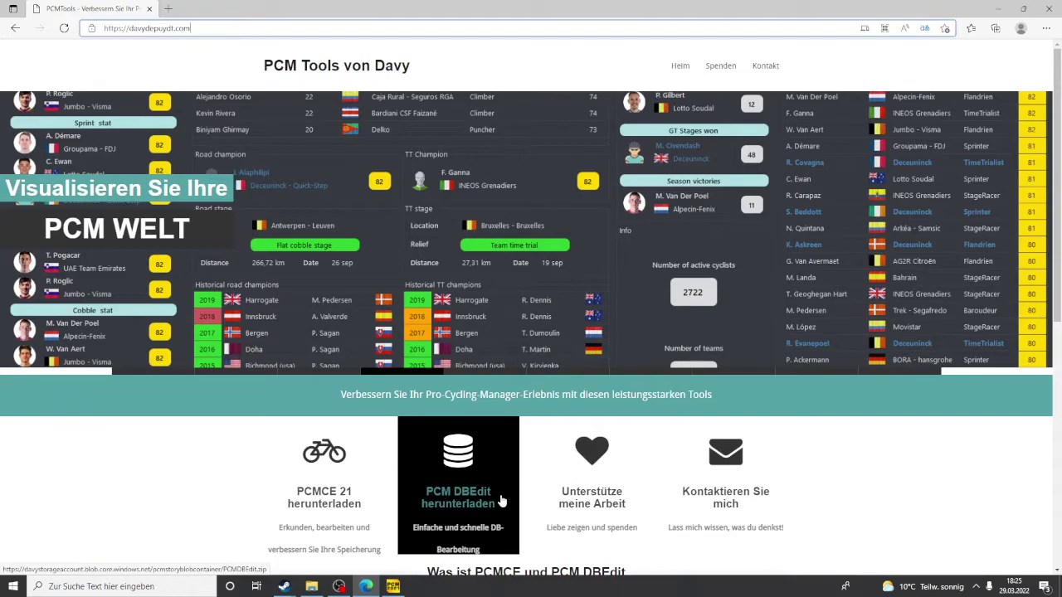
{"action": "scroll", "coordinate": [175, 516], "scroll_direction": "down", "scroll_amount": 2}
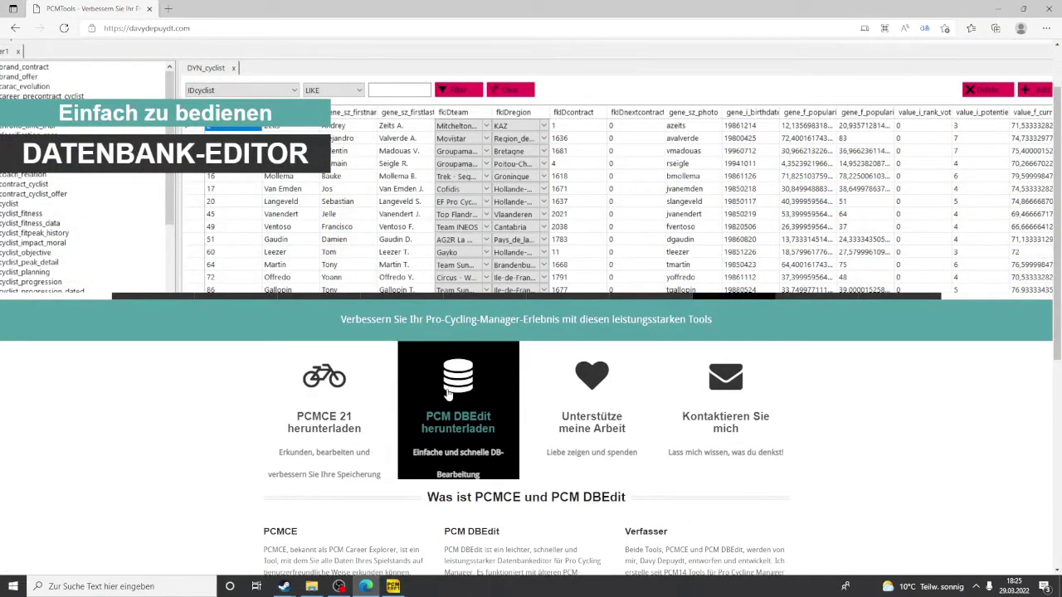
{"action": "left_click", "coordinate": [448, 394]}
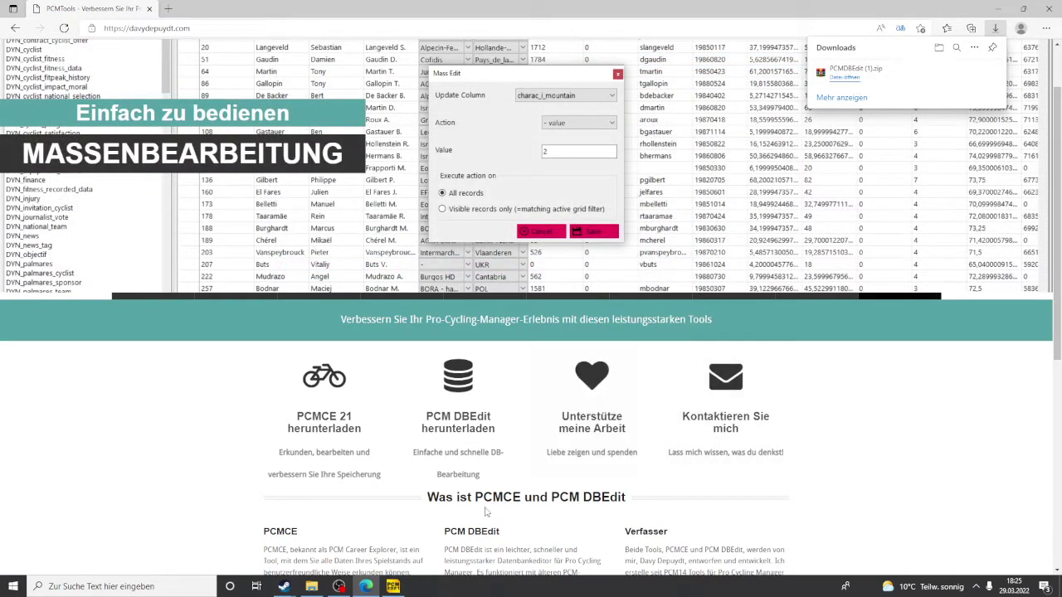
Step: Switch to File Explorer and open the Downloads folder
{"action": "left_click", "coordinate": [339, 586]}
{"action": "left_click", "coordinate": [313, 587]}
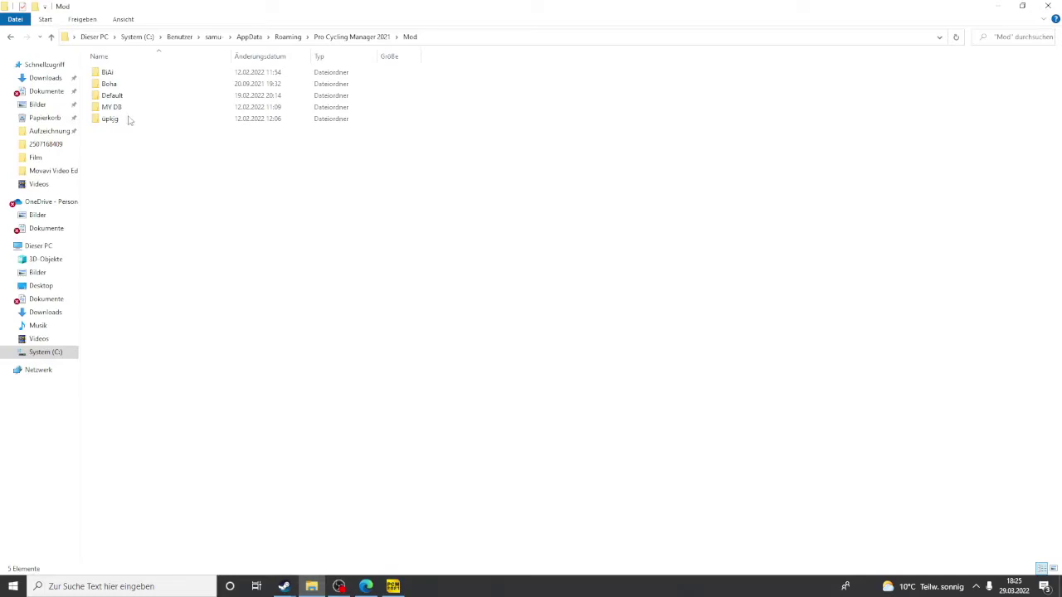
{"action": "left_click", "coordinate": [60, 79]}
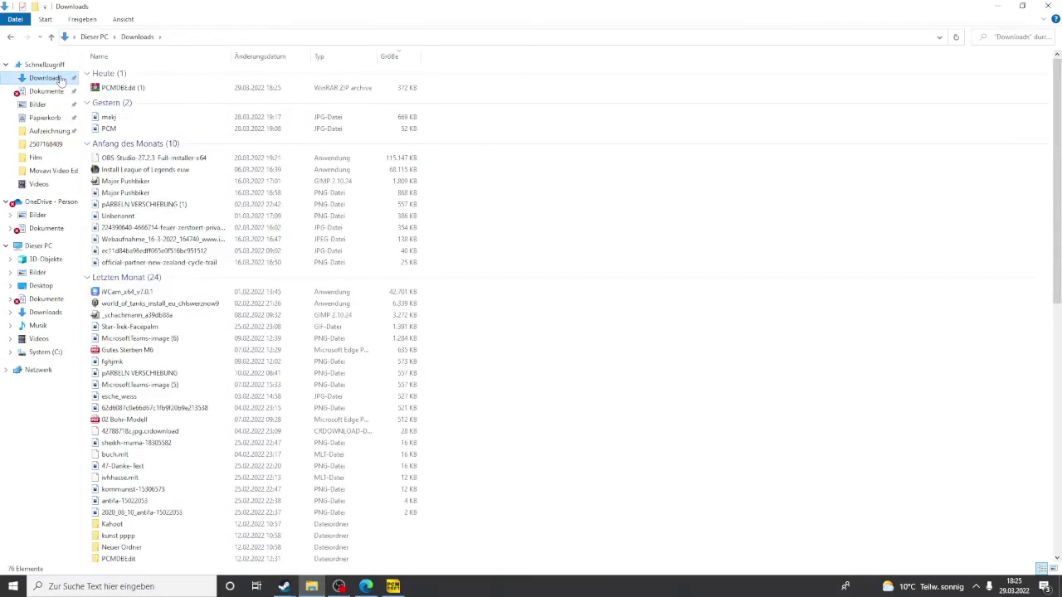
Step: Extract the PCMDBEdit (1) archive into its own folder named PCMDBEdit (1)
{"action": "left_click", "coordinate": [125, 87]}
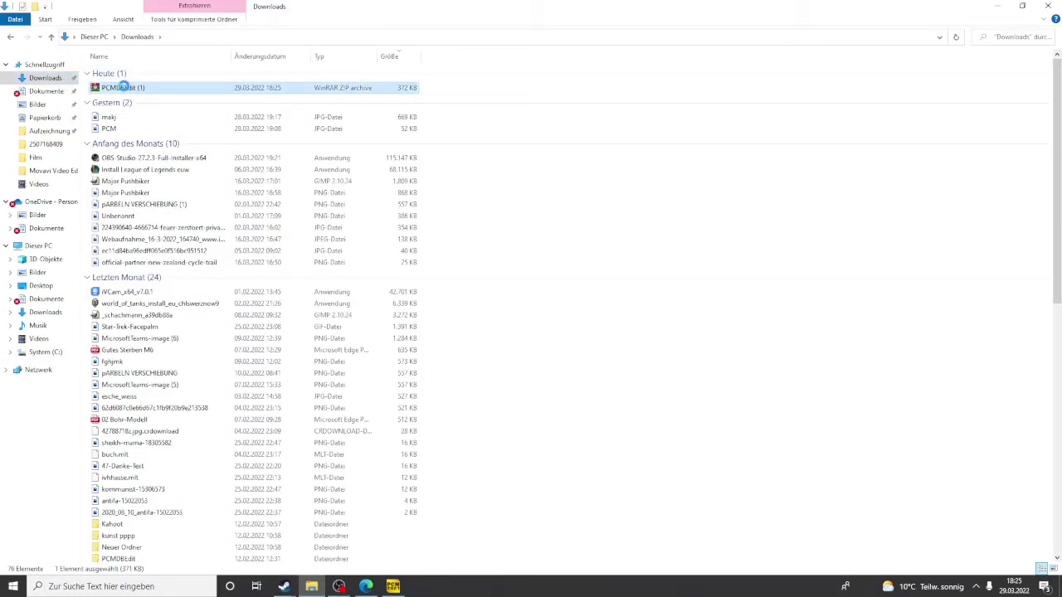
{"action": "right_click", "coordinate": [124, 87]}
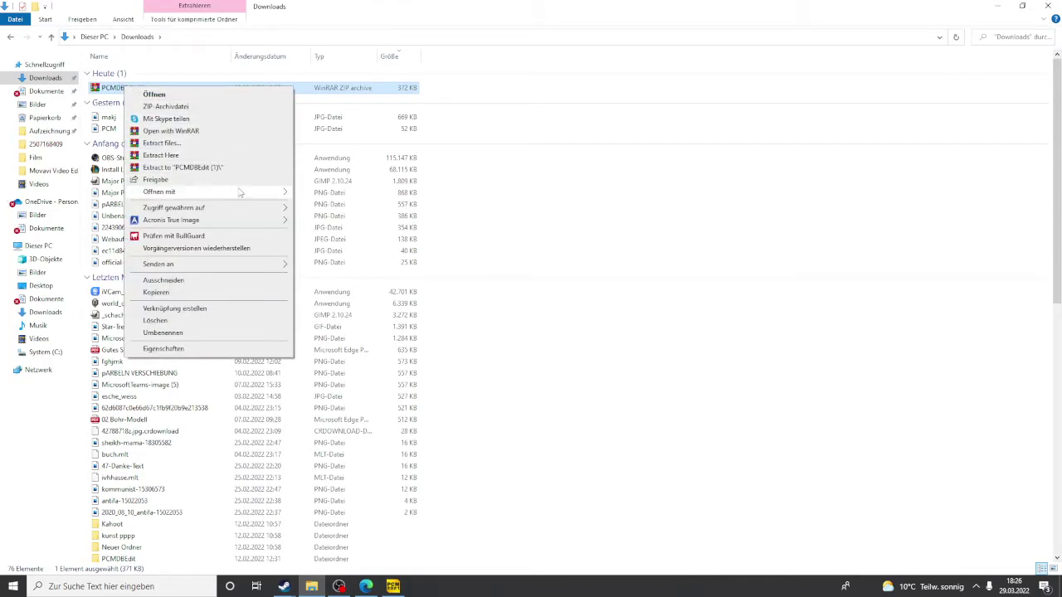
{"action": "mouse_move", "coordinate": [253, 267]}
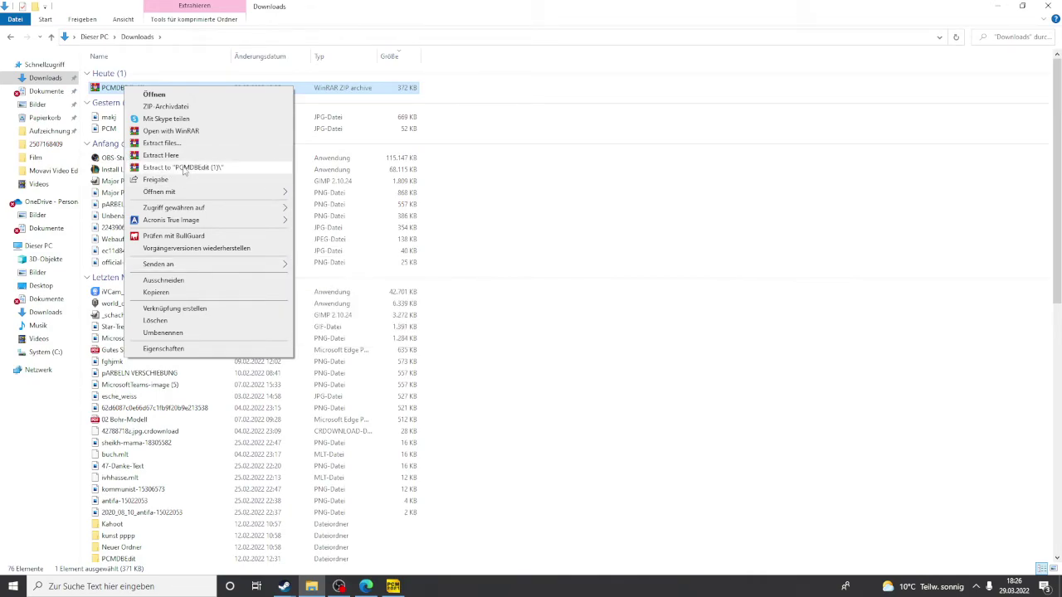
{"action": "left_click", "coordinate": [184, 169]}
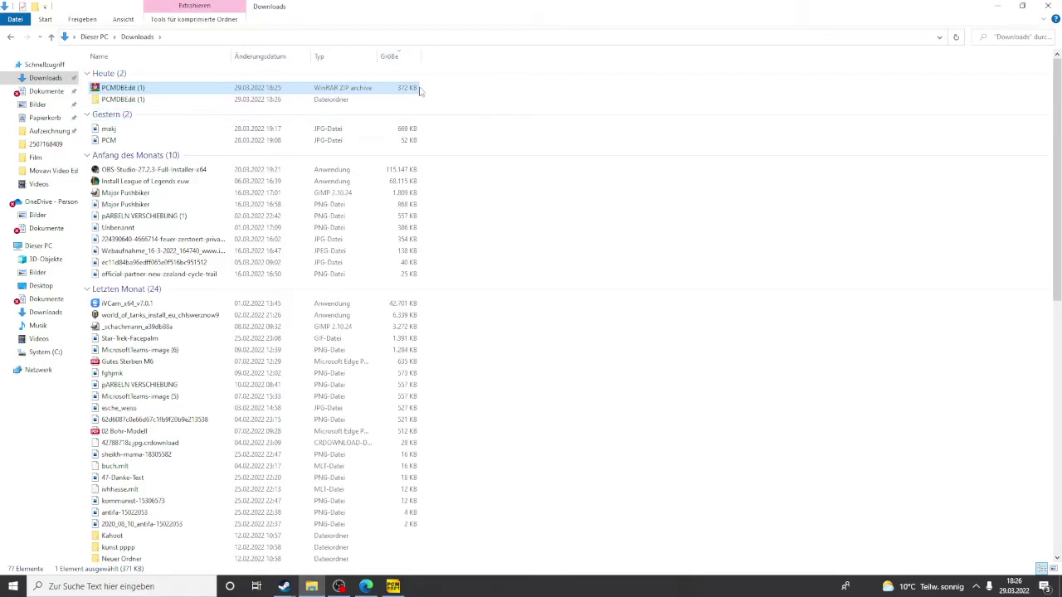
Step: View the contents of the extracted PCMDBEdit (1) folder, then delete that folder and its archive from Downloads
{"action": "double_click", "coordinate": [346, 99]}
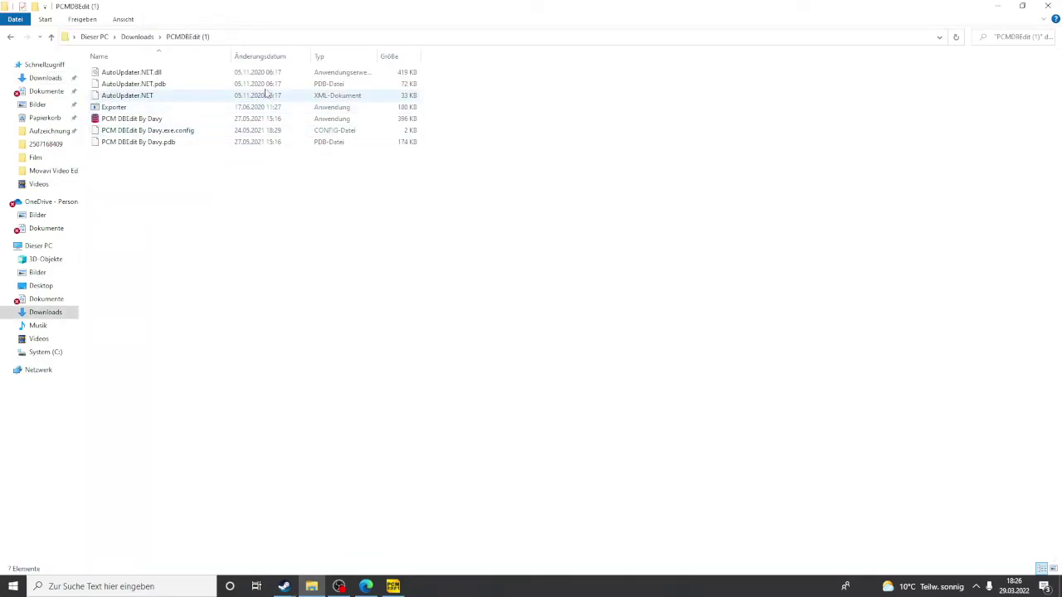
{"action": "left_click", "coordinate": [137, 37]}
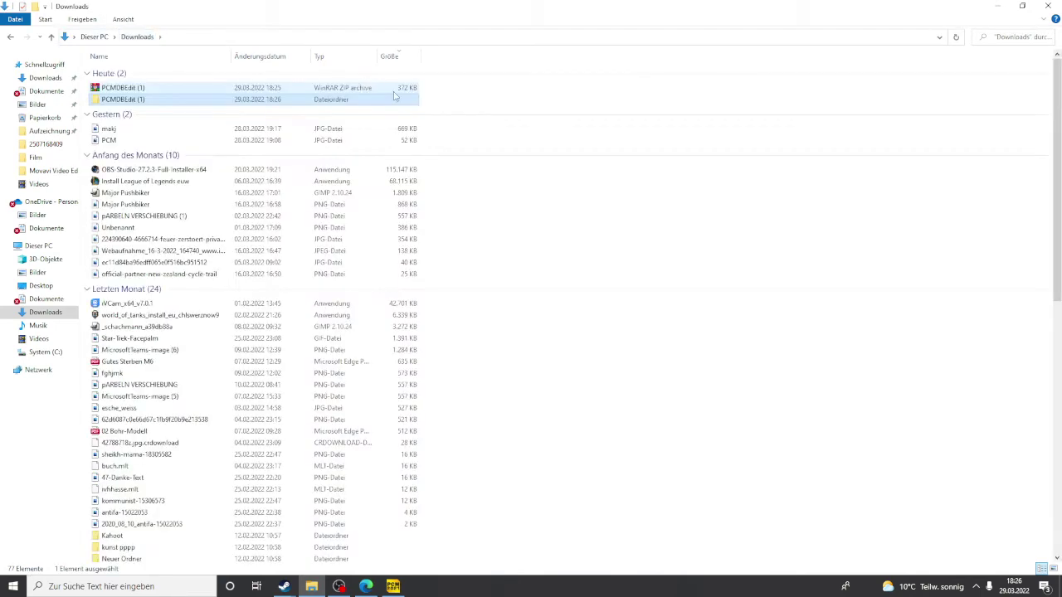
{"action": "left_click_drag", "start_coordinate": [451, 95], "coordinate": [387, 102]}
{"action": "right_click", "coordinate": [387, 103]}
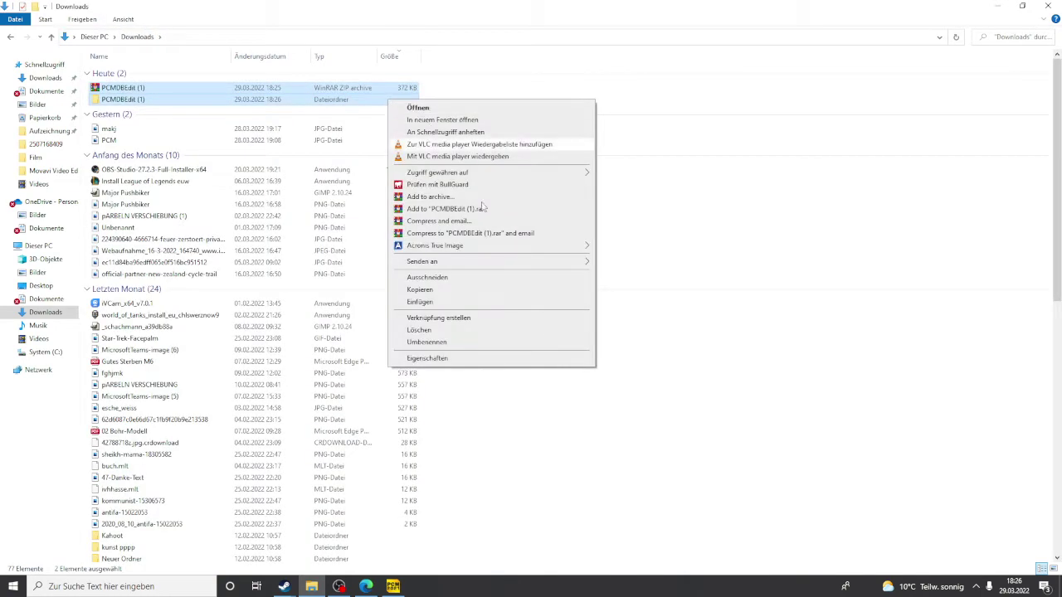
{"action": "left_click", "coordinate": [493, 339]}
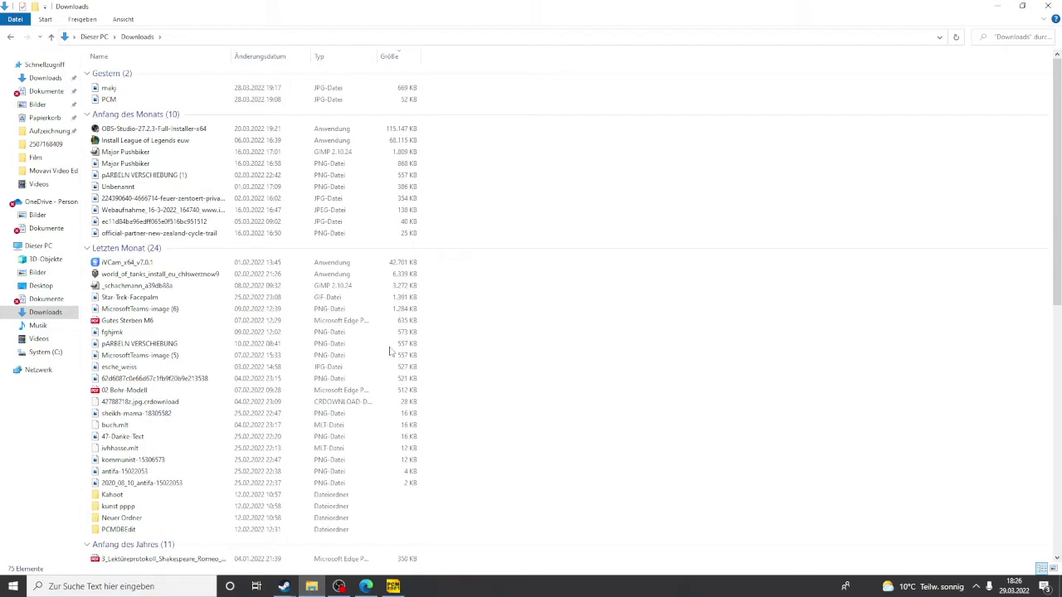
Step: Find the older PCMDBEdit folder in Downloads and launch the PCM DBEdit By Davy application from it
{"action": "scroll", "coordinate": [363, 356], "scroll_direction": "down", "scroll_amount": 12}
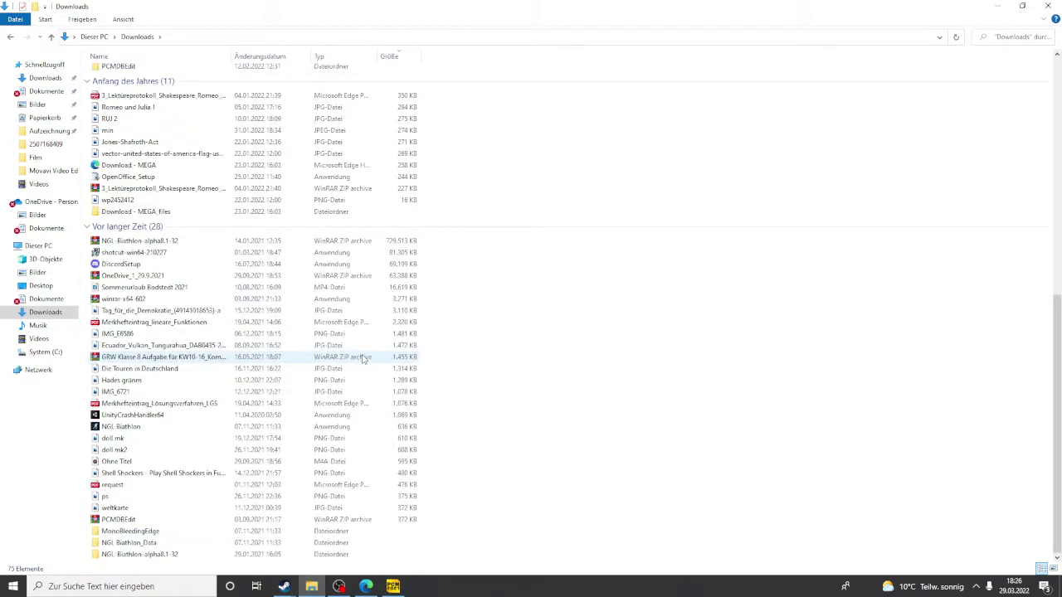
{"action": "scroll", "coordinate": [362, 356], "scroll_direction": "up", "scroll_amount": 5}
{"action": "scroll", "coordinate": [331, 349], "scroll_direction": "down", "scroll_amount": 5}
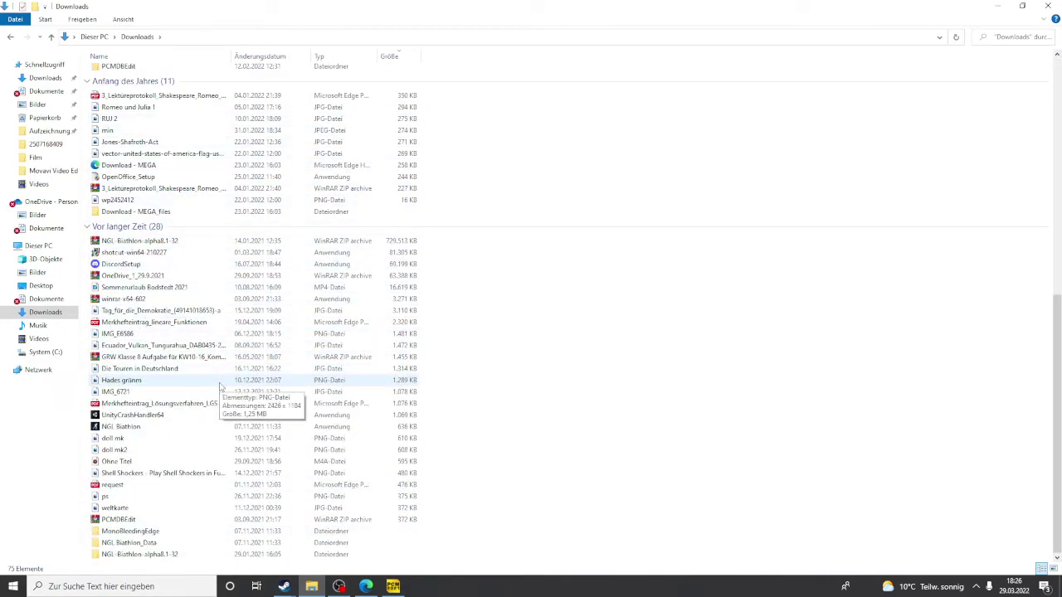
{"action": "scroll", "coordinate": [218, 373], "scroll_direction": "up", "scroll_amount": 10}
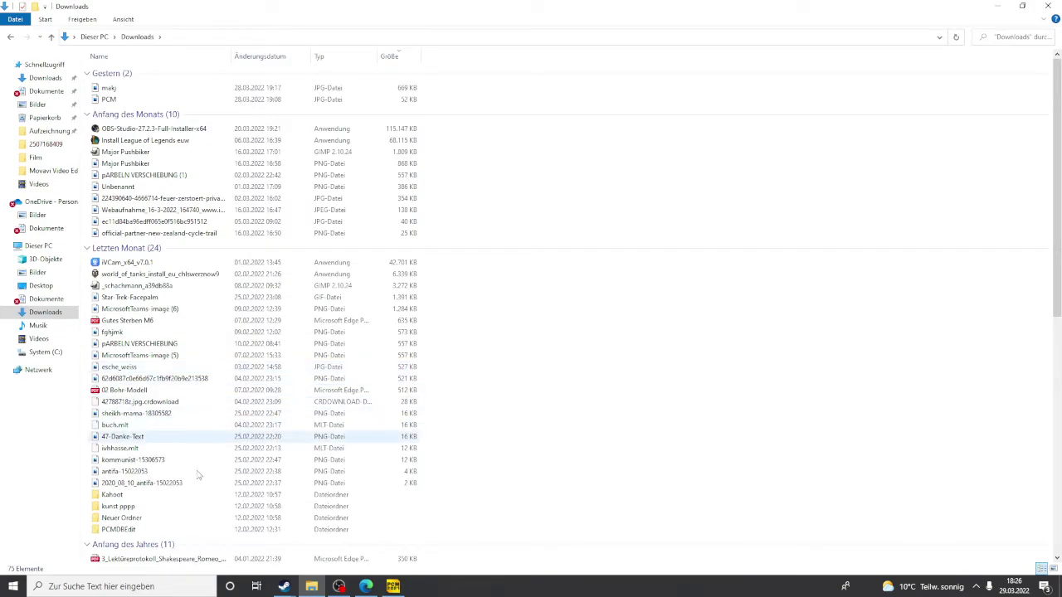
{"action": "double_click", "coordinate": [184, 529]}
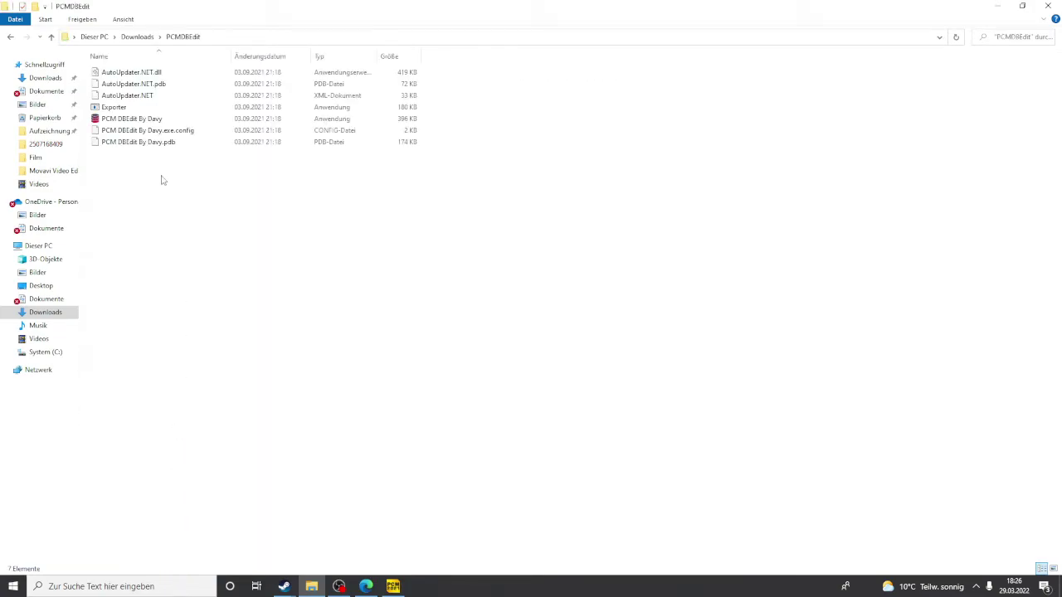
{"action": "double_click", "coordinate": [194, 121]}
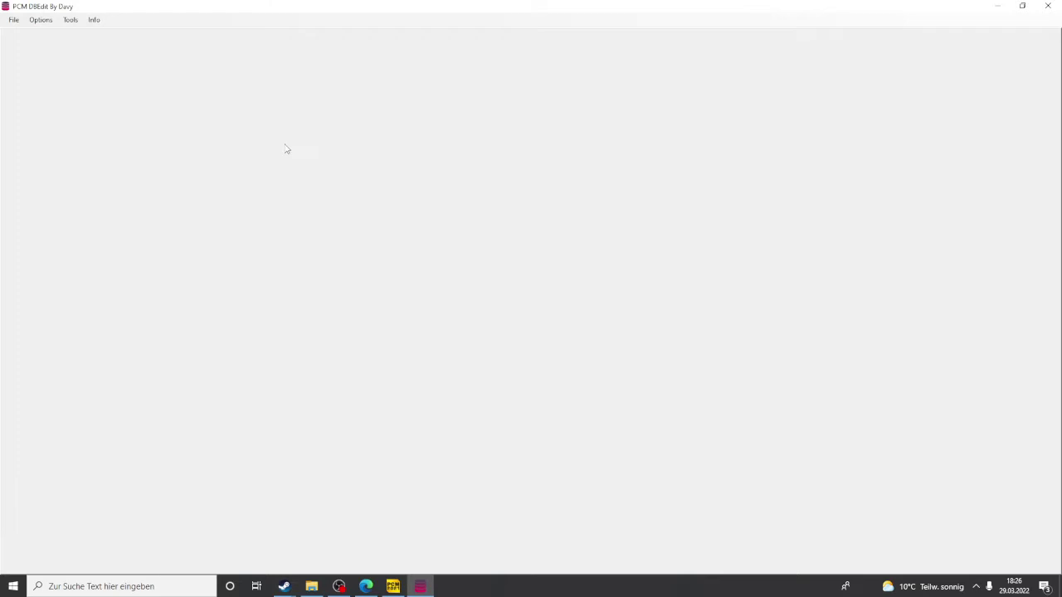
Step: Open the OfficialRelease database from the BiAi mod folder and show its DYN_cyclist table
{"action": "left_click", "coordinate": [15, 21]}
{"action": "left_click", "coordinate": [24, 32]}
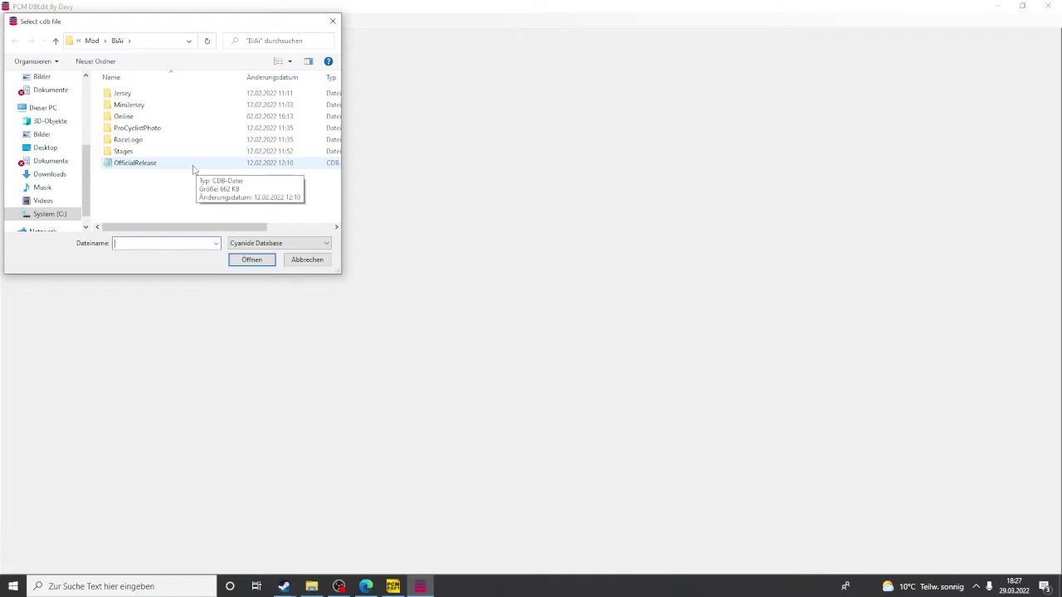
{"action": "double_click", "coordinate": [151, 170]}
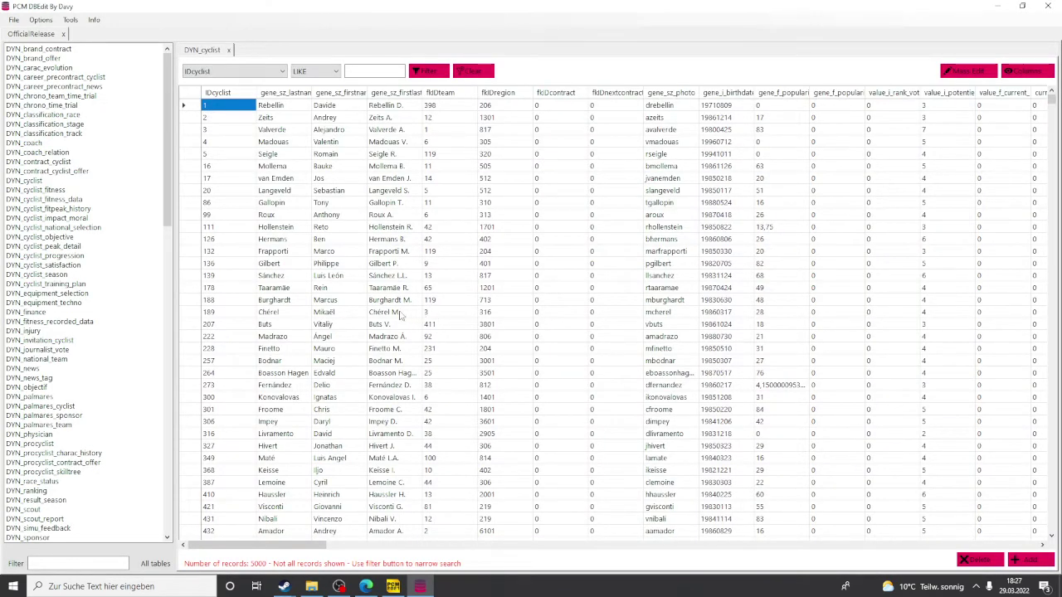
{"action": "scroll", "coordinate": [58, 431], "scroll_direction": "down", "scroll_amount": 5}
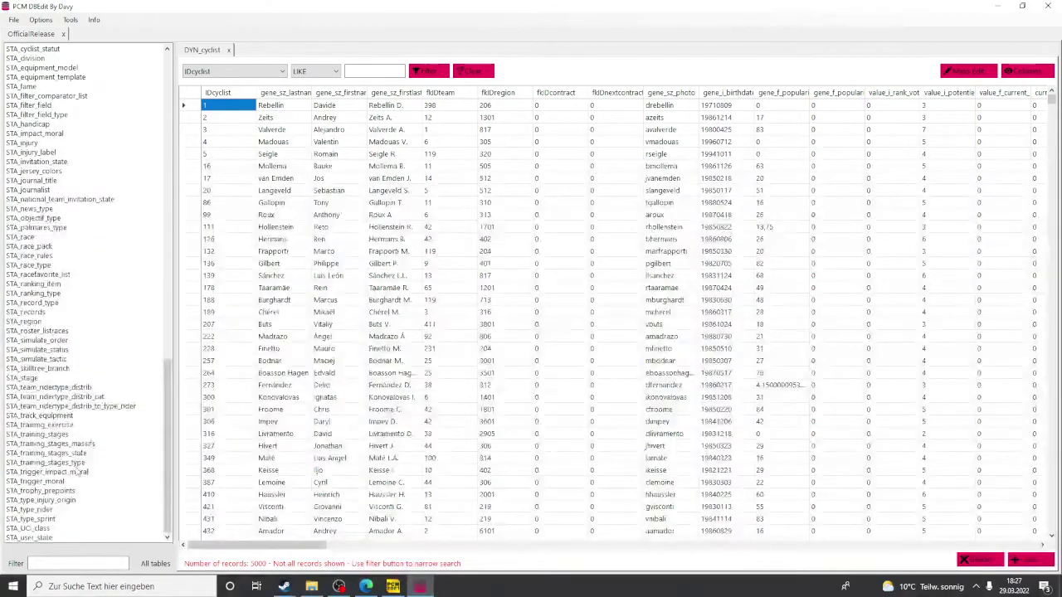
Step: Browse the table list, view the DYN_injury and DYN_cyclist_peak_detail tables, and close both again
{"action": "scroll", "coordinate": [75, 465], "scroll_direction": "up", "scroll_amount": 5}
{"action": "left_click", "coordinate": [71, 435]}
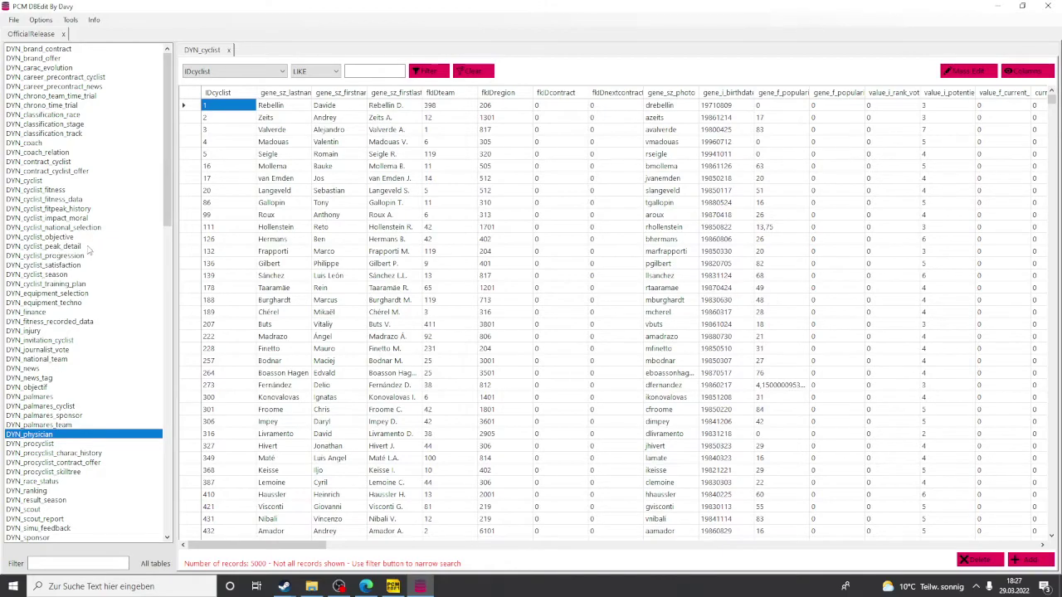
{"action": "scroll", "coordinate": [91, 386], "scroll_direction": "down", "scroll_amount": 15}
{"action": "scroll", "coordinate": [93, 401], "scroll_direction": "up", "scroll_amount": 10}
{"action": "left_click", "coordinate": [71, 333]}
{"action": "left_click", "coordinate": [66, 247]}
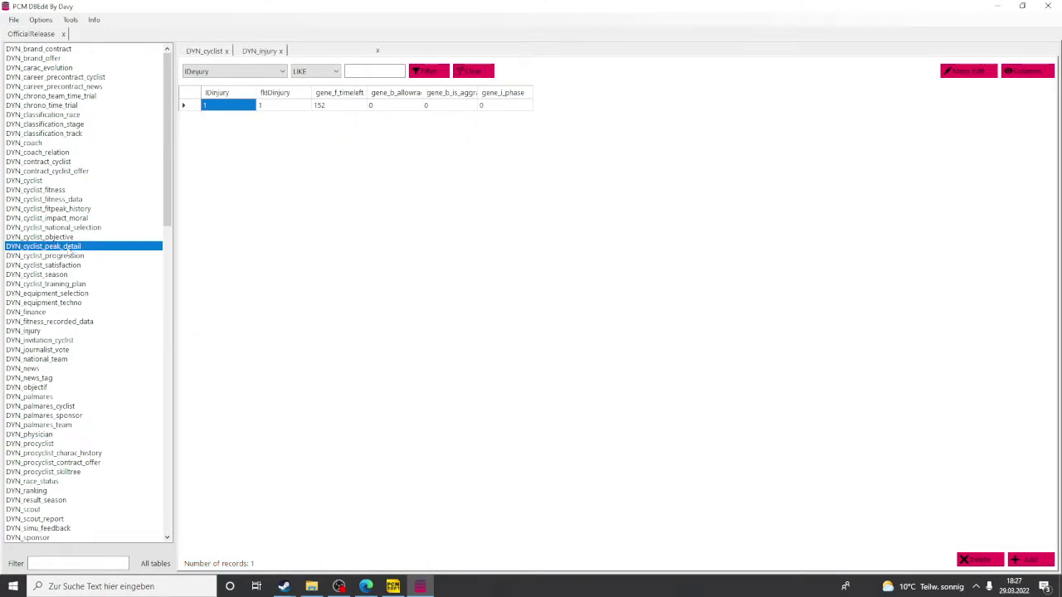
{"action": "left_click", "coordinate": [281, 51]}
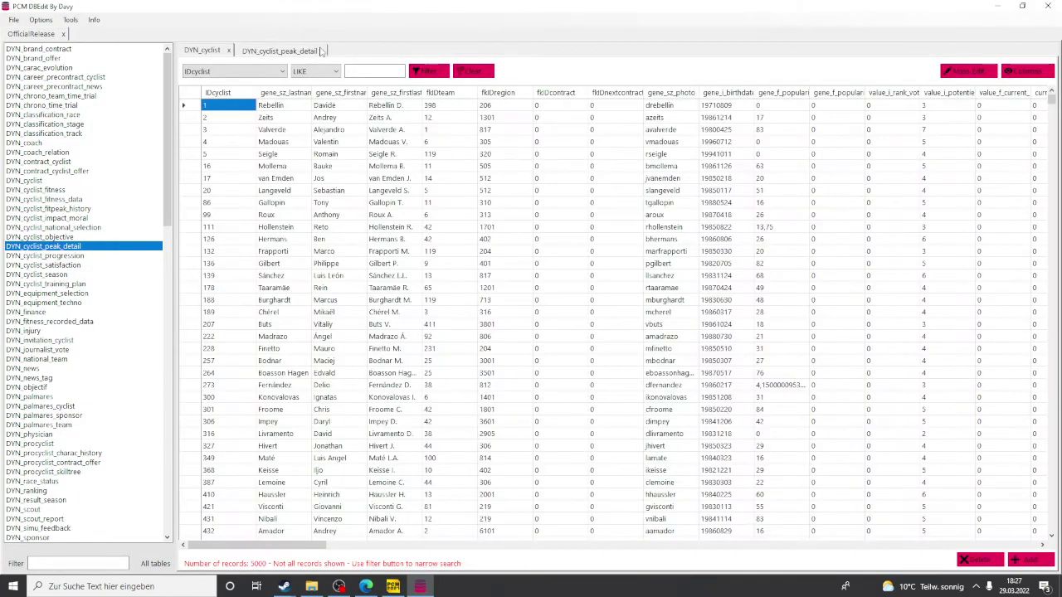
{"action": "left_click", "coordinate": [321, 51]}
Step: Examine the riders' rating, birthdate, team and name columns further down in the DYN_cyclist table
{"action": "scroll", "coordinate": [384, 347], "scroll_direction": "down", "scroll_amount": 20}
{"action": "left_click_drag", "start_coordinate": [318, 547], "coordinate": [556, 548]}
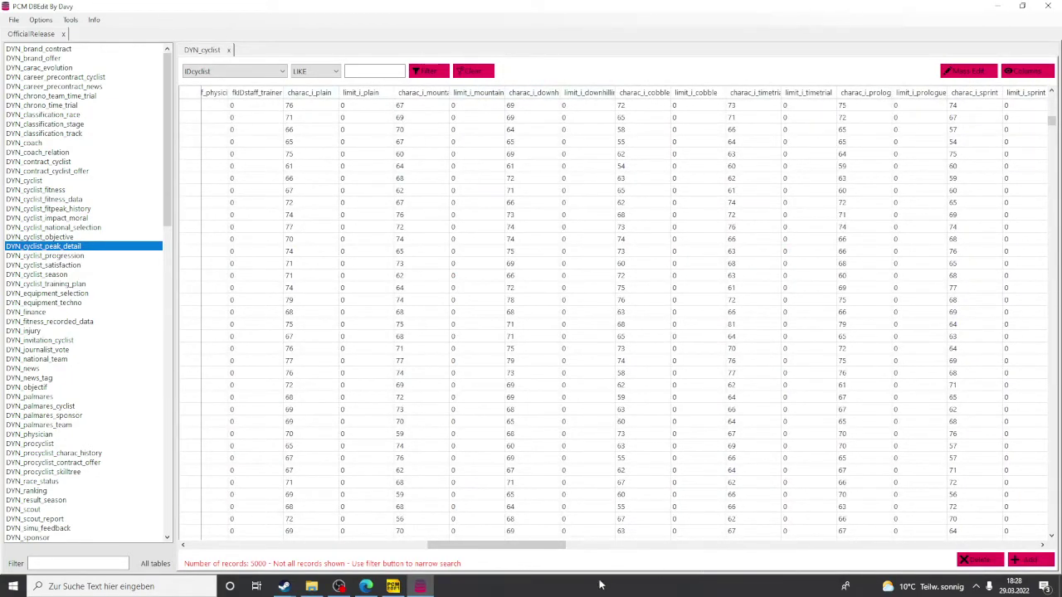
{"action": "left_click_drag", "start_coordinate": [545, 549], "coordinate": [368, 558]}
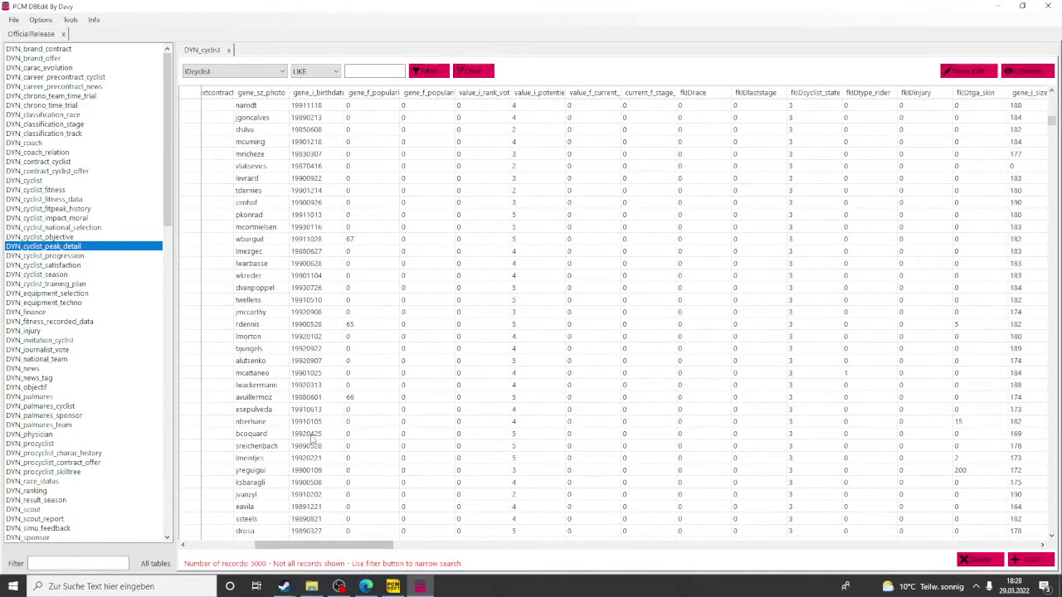
{"action": "left_click_drag", "start_coordinate": [362, 547], "coordinate": [303, 549]}
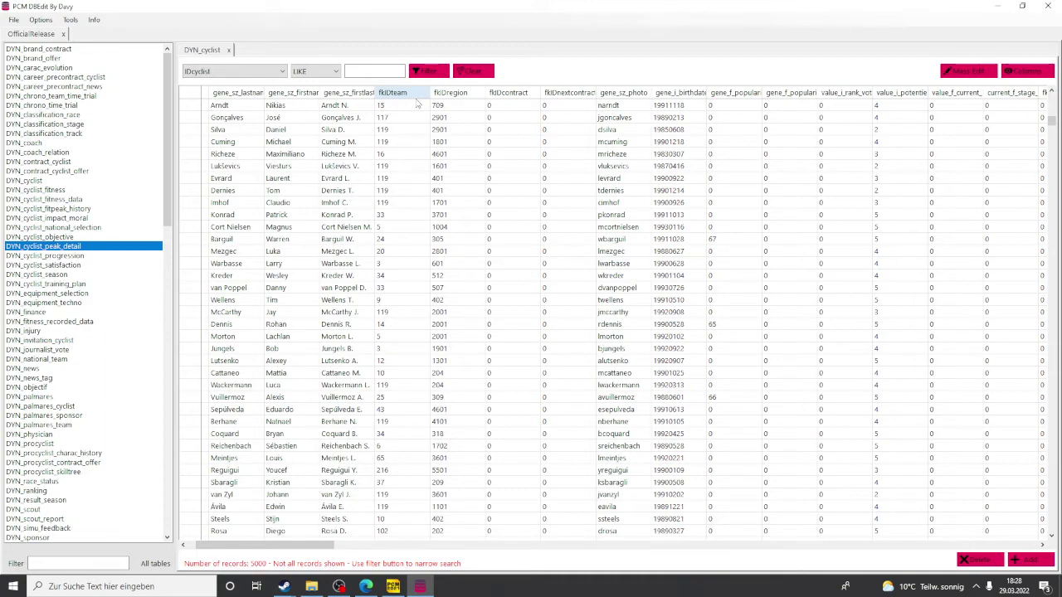
{"action": "left_click", "coordinate": [283, 170]}
{"action": "left_click", "coordinate": [299, 165]}
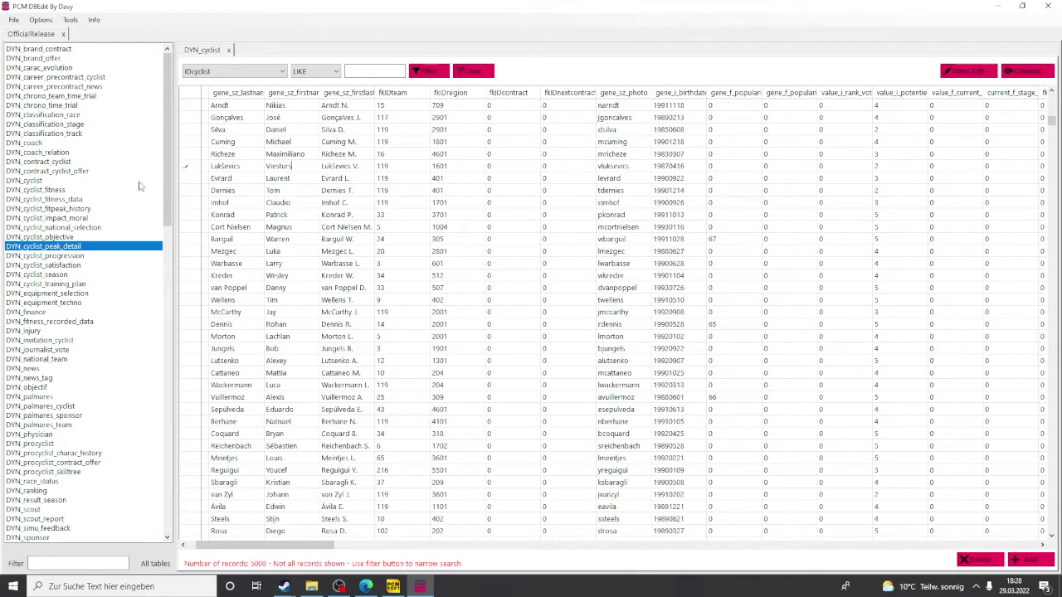
Step: View the DYN_coach table down to its last records, look at DYN_news, and close both tables
{"action": "left_click", "coordinate": [62, 142]}
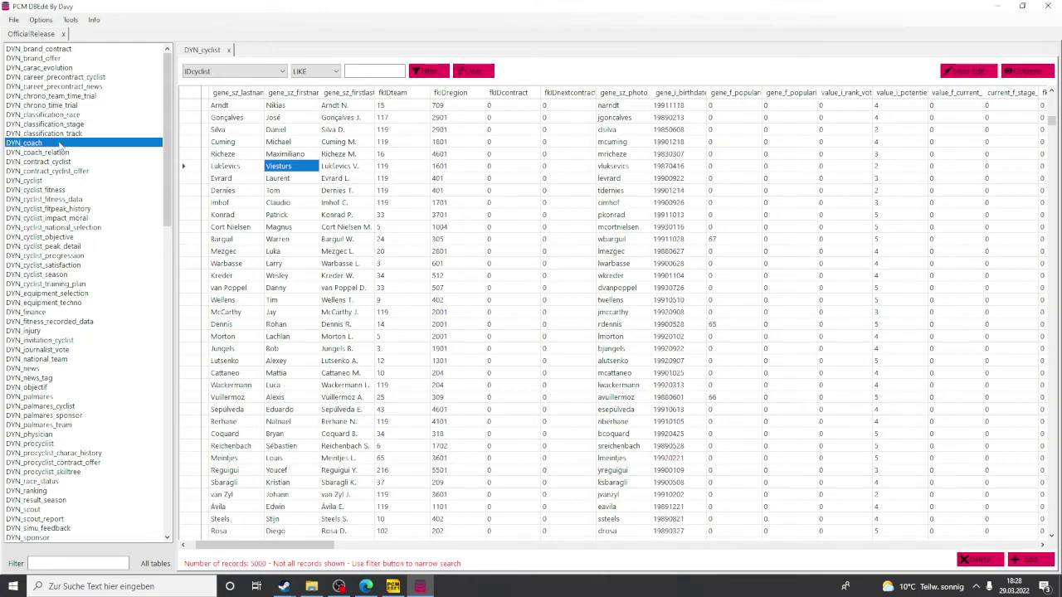
{"action": "scroll", "coordinate": [423, 330], "scroll_direction": "down", "scroll_amount": 15}
{"action": "scroll", "coordinate": [423, 330], "scroll_direction": "down", "scroll_amount": 20}
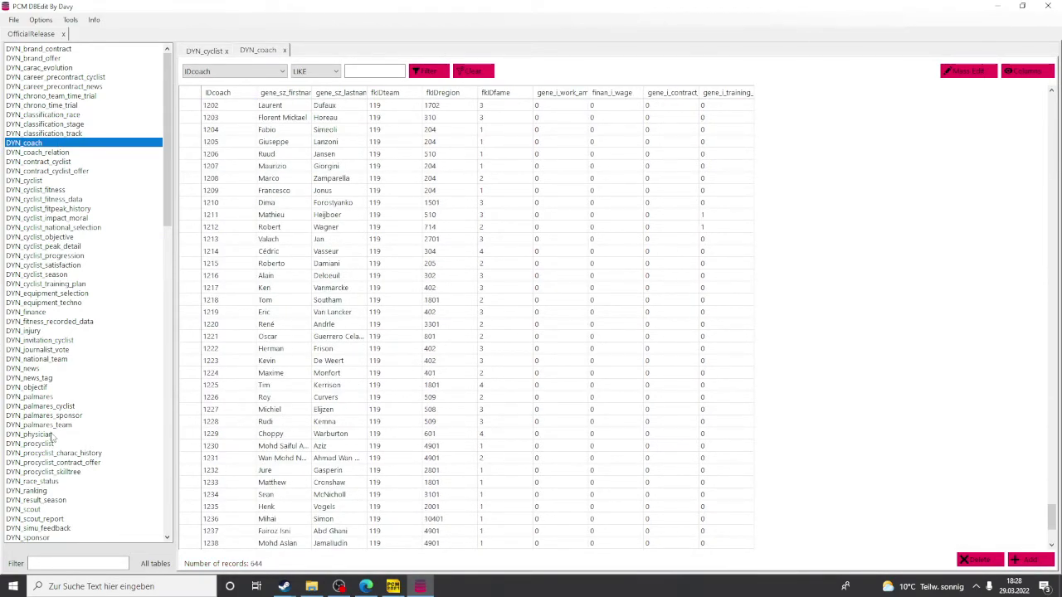
{"action": "left_click", "coordinate": [55, 370]}
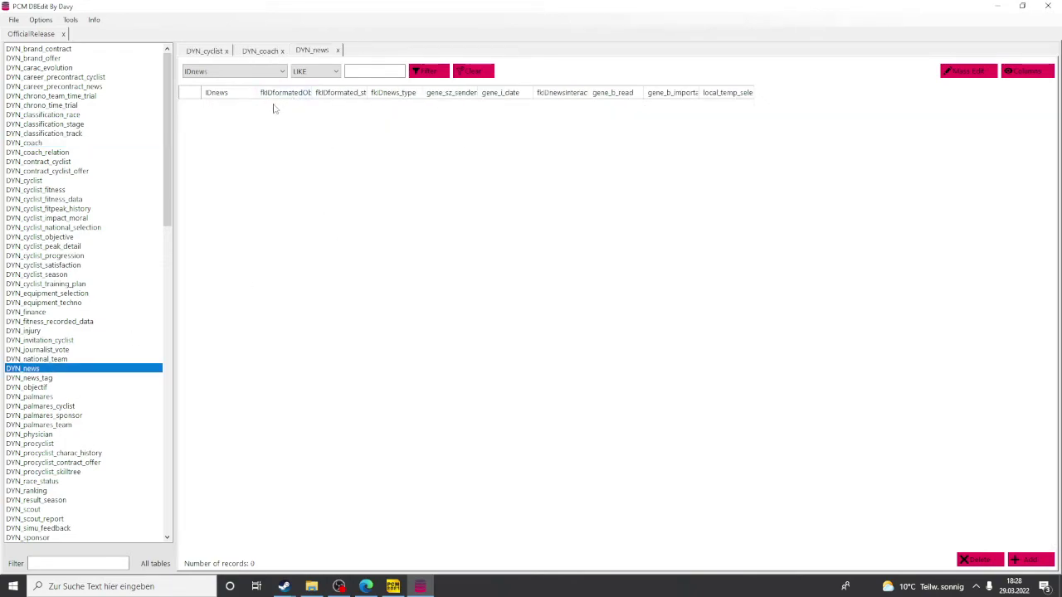
{"action": "left_click", "coordinate": [281, 51]}
{"action": "left_click", "coordinate": [281, 51]}
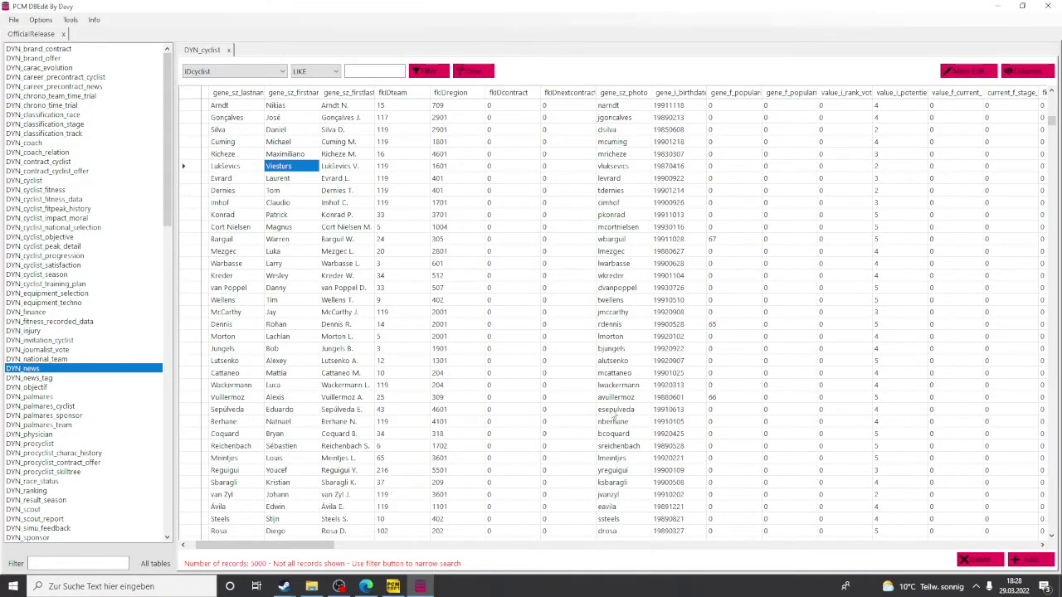
Step: Look further through DYN_cyclist and the table list, view the STA_stage table, and close it
{"action": "scroll", "coordinate": [580, 291], "scroll_direction": "down", "scroll_amount": 10}
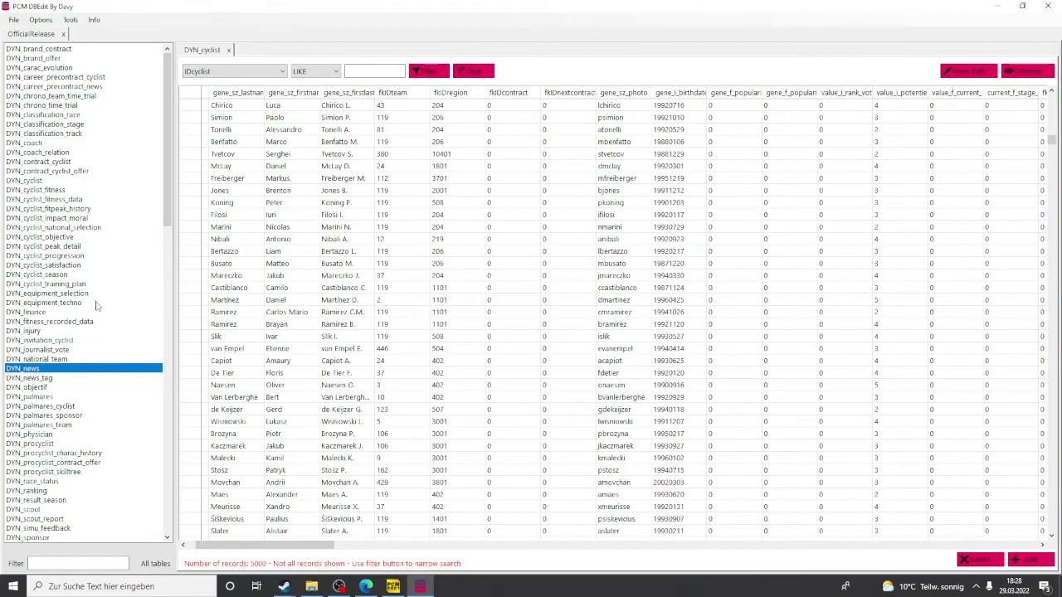
{"action": "scroll", "coordinate": [95, 306], "scroll_direction": "down", "scroll_amount": 10}
{"action": "scroll", "coordinate": [96, 306], "scroll_direction": "down", "scroll_amount": 7}
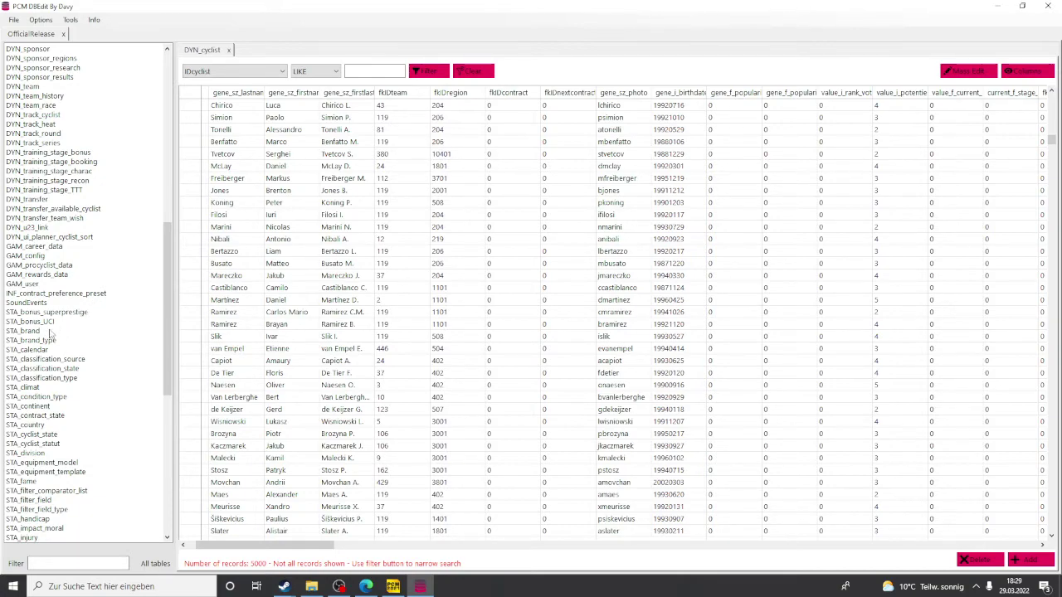
{"action": "scroll", "coordinate": [50, 336], "scroll_direction": "down", "scroll_amount": 14}
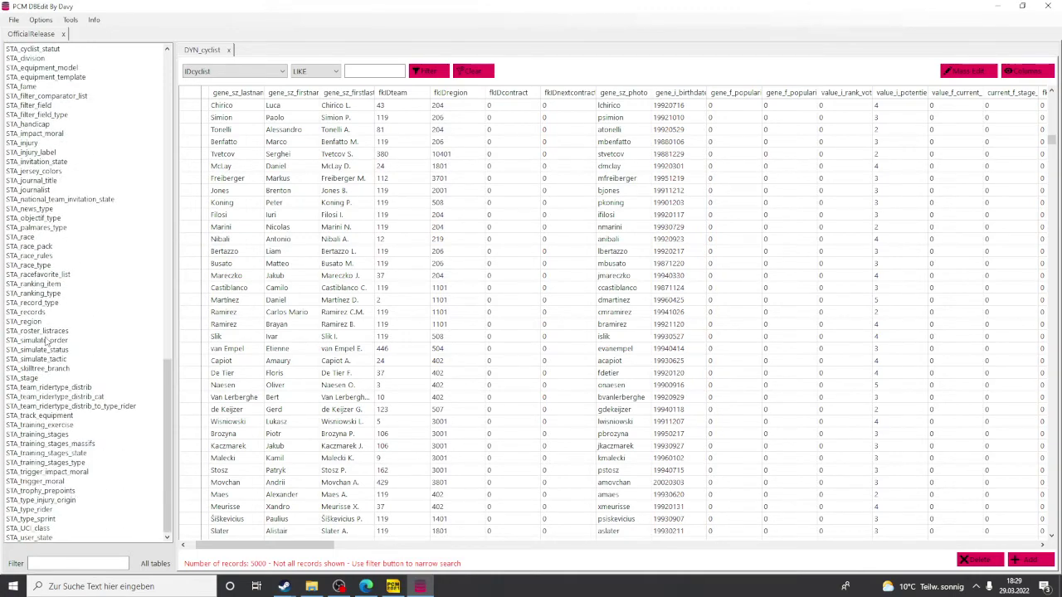
{"action": "left_click", "coordinate": [28, 379]}
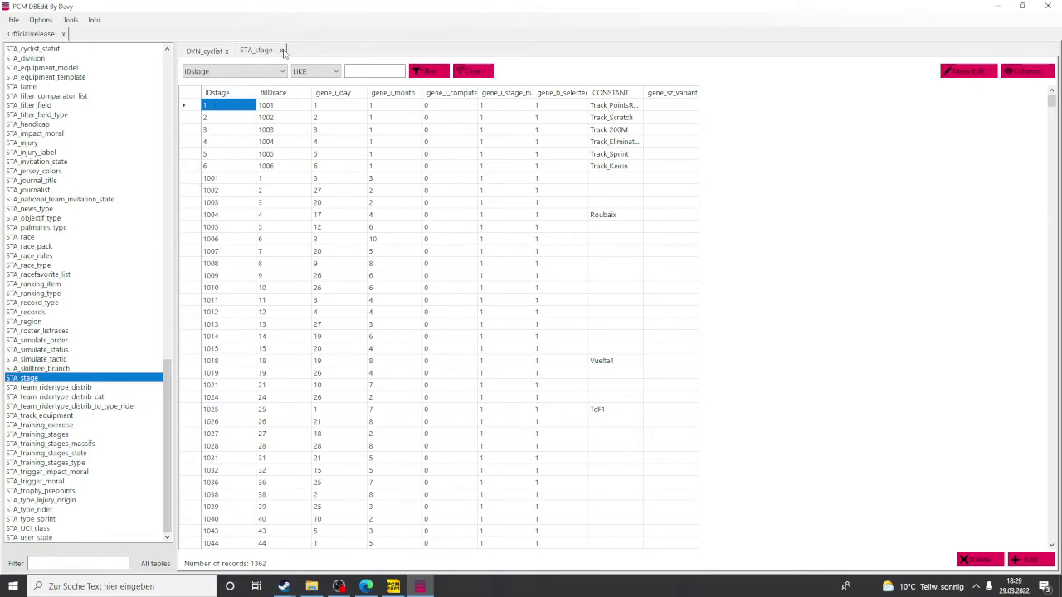
{"action": "left_click", "coordinate": [282, 51]}
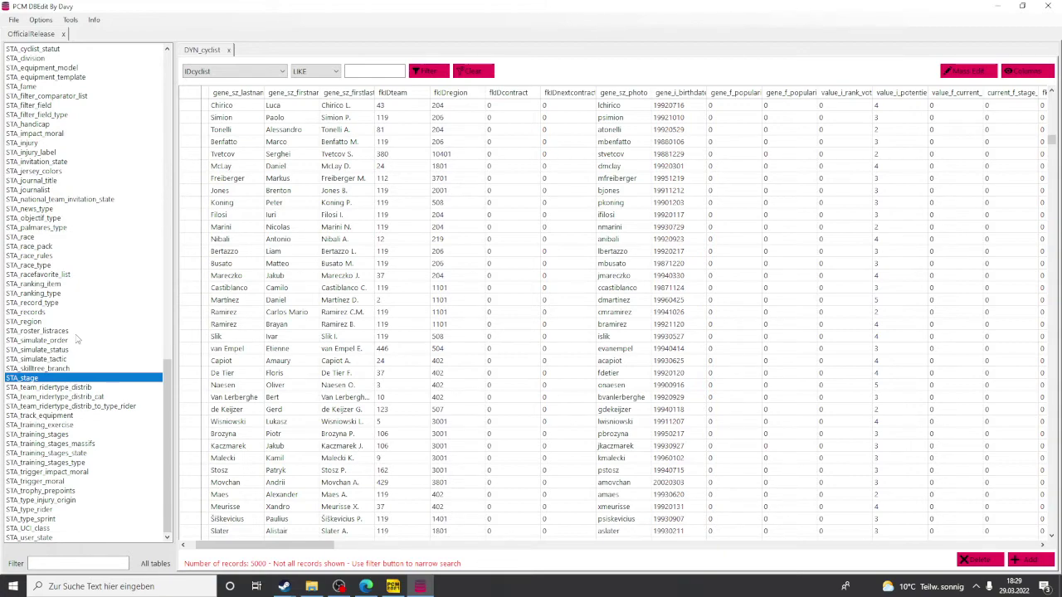
Step: Open the STA_region table and examine its region records down to the end of the list
{"action": "scroll", "coordinate": [91, 249], "scroll_direction": "up", "scroll_amount": 20}
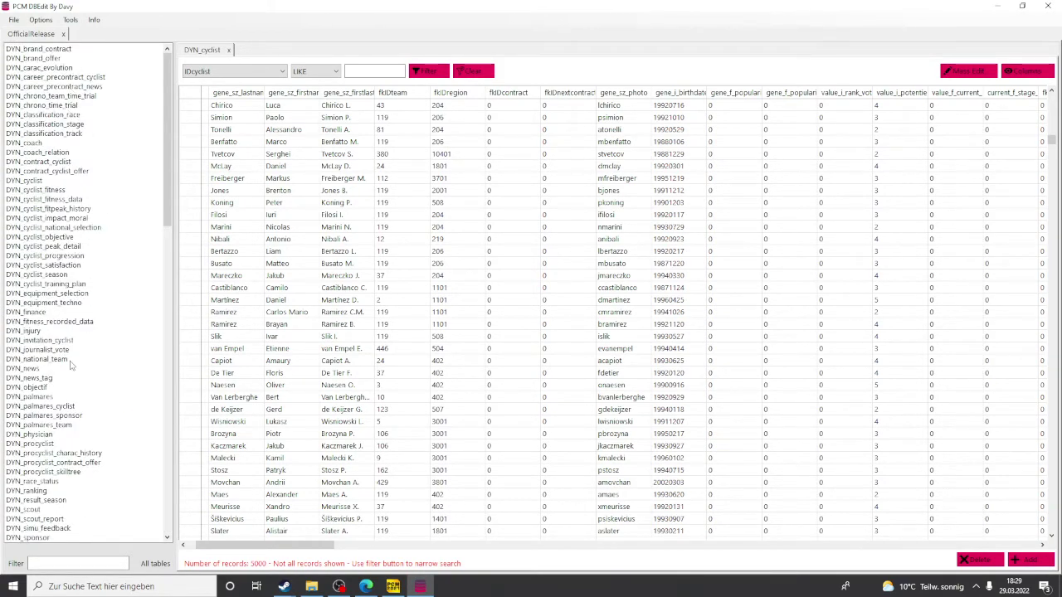
{"action": "left_click", "coordinate": [69, 182]}
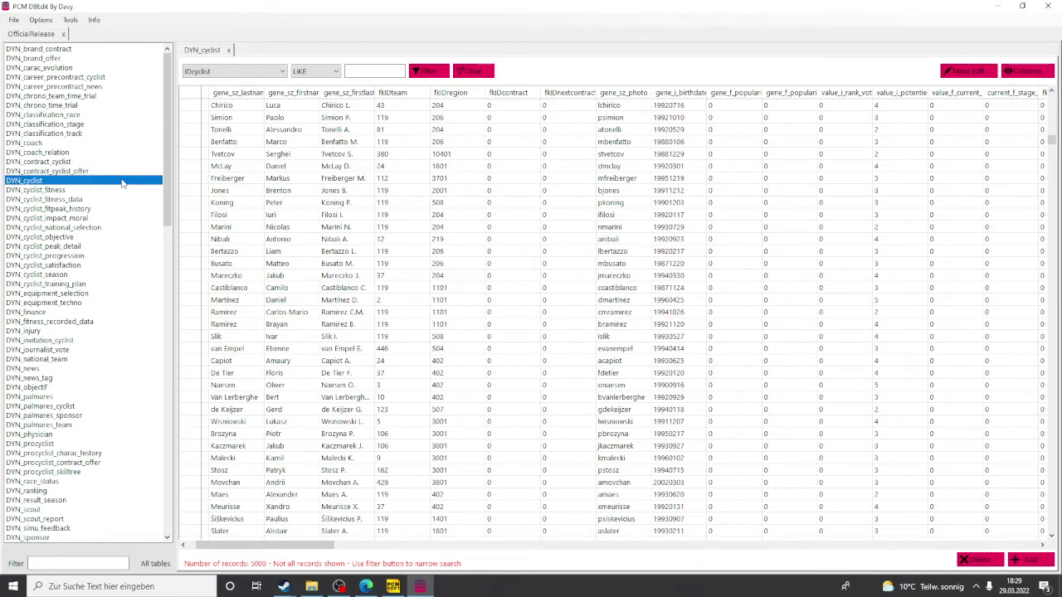
{"action": "scroll", "coordinate": [651, 268], "scroll_direction": "down", "scroll_amount": 10}
{"action": "scroll", "coordinate": [82, 442], "scroll_direction": "down", "scroll_amount": 20}
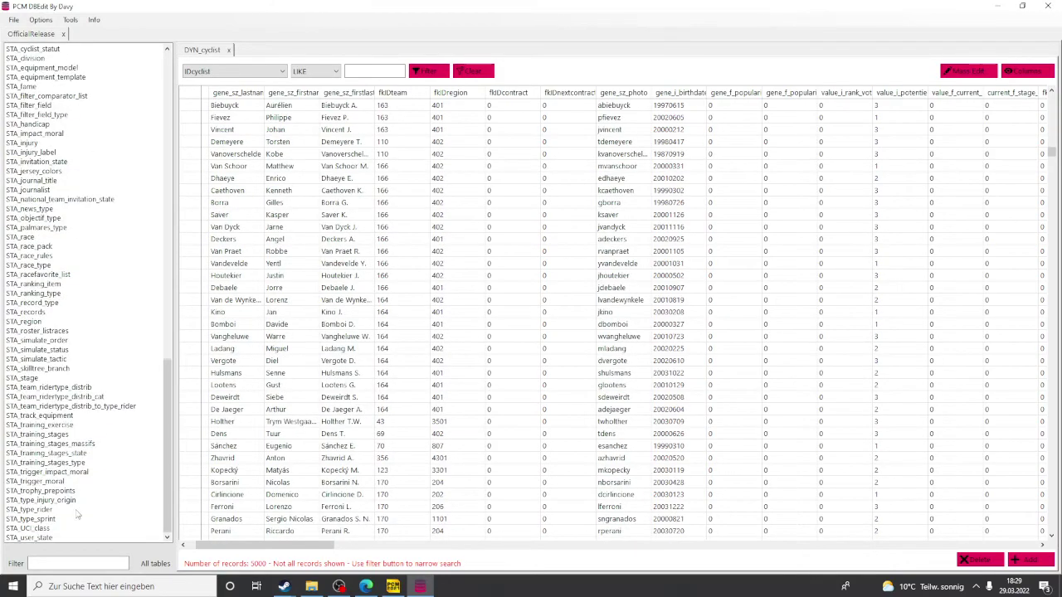
{"action": "left_click", "coordinate": [51, 324]}
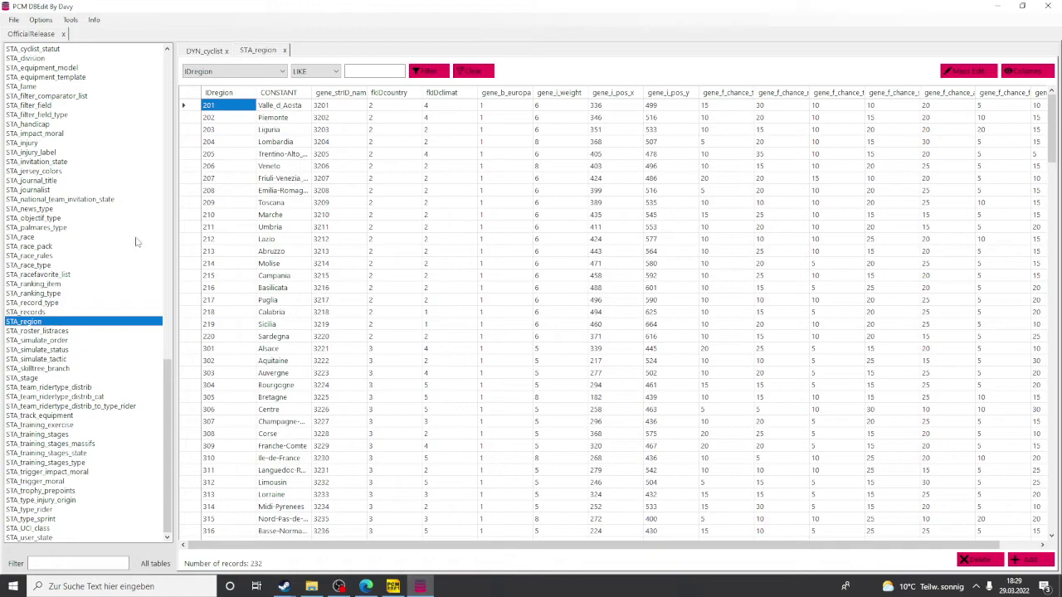
{"action": "scroll", "coordinate": [308, 184], "scroll_direction": "down", "scroll_amount": 20}
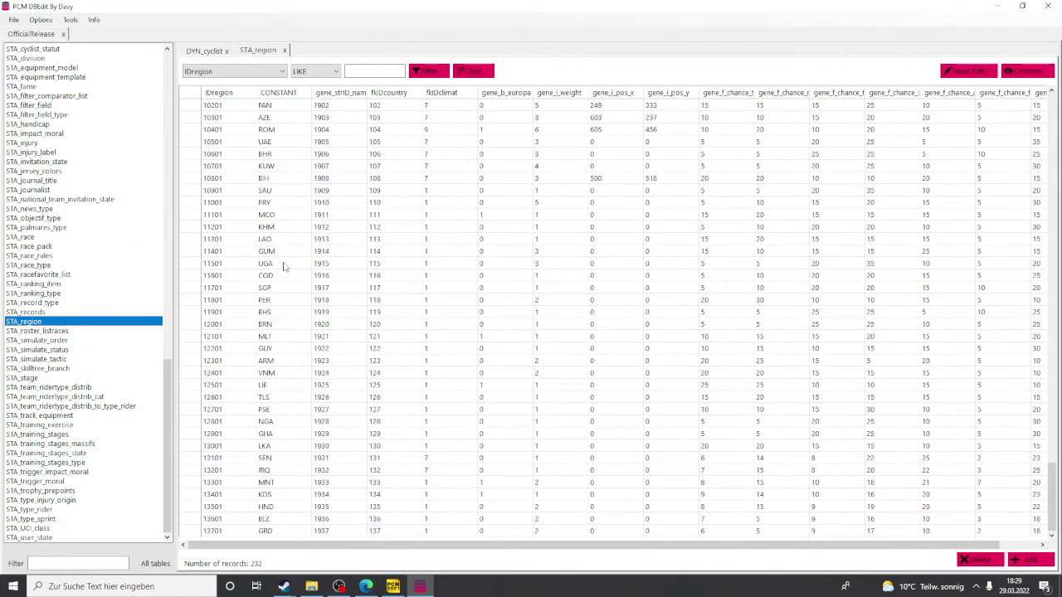
{"action": "left_click", "coordinate": [367, 75]}
{"action": "scroll", "coordinate": [63, 141], "scroll_direction": "up", "scroll_amount": 20}
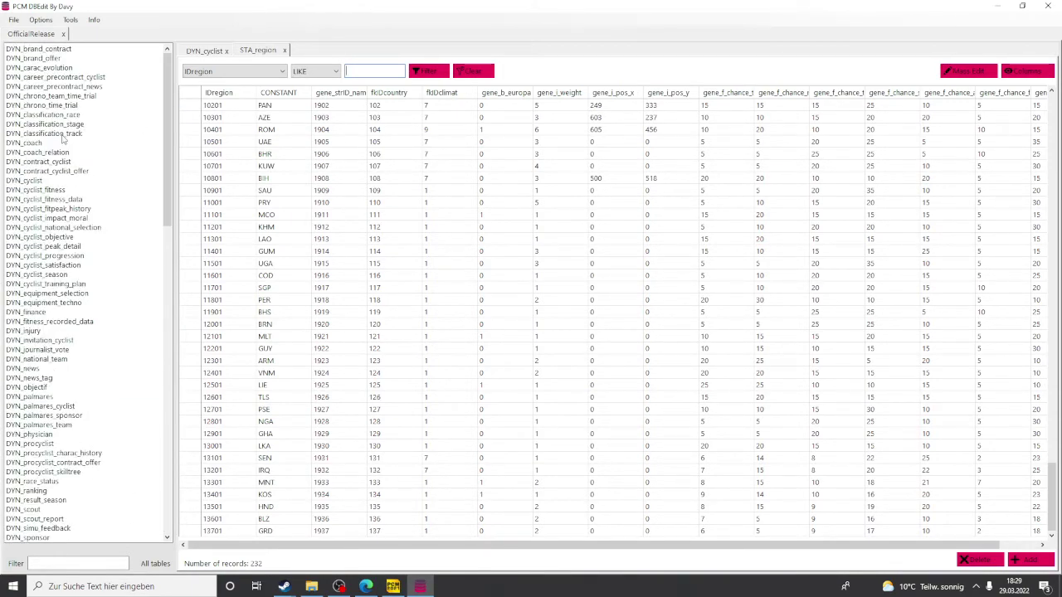
Step: Save the database as OfficialRelease in the BiAi mod folder, replacing the existing file
{"action": "left_click", "coordinate": [11, 23]}
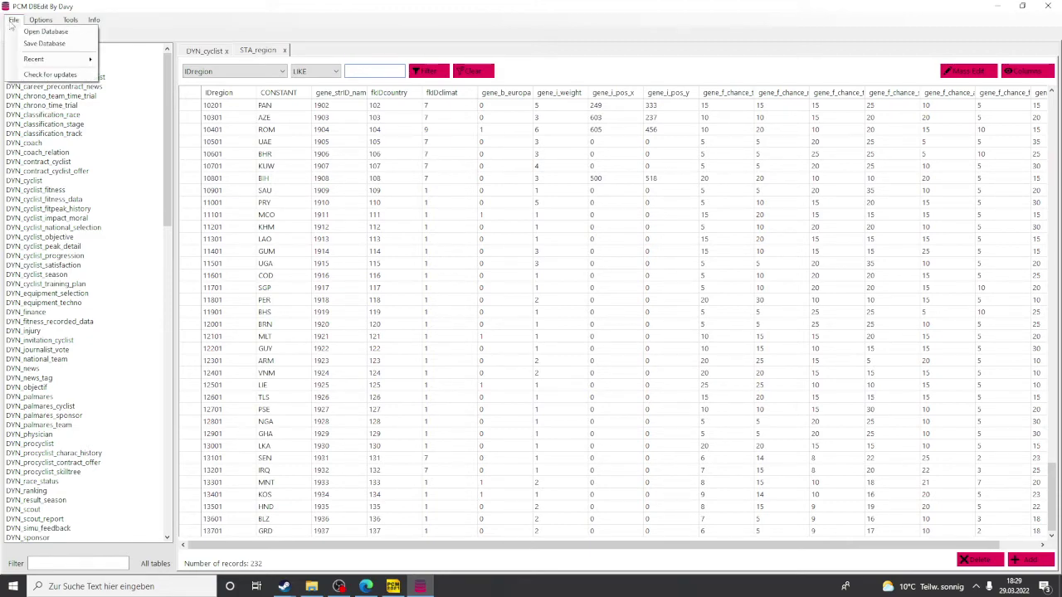
{"action": "left_click", "coordinate": [28, 45]}
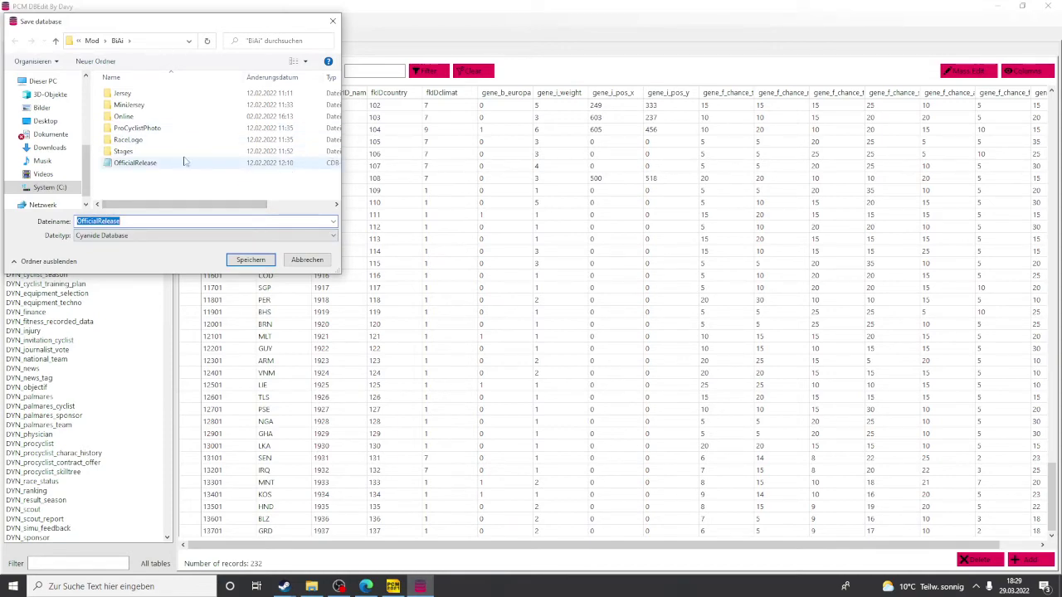
{"action": "left_click", "coordinate": [252, 259]}
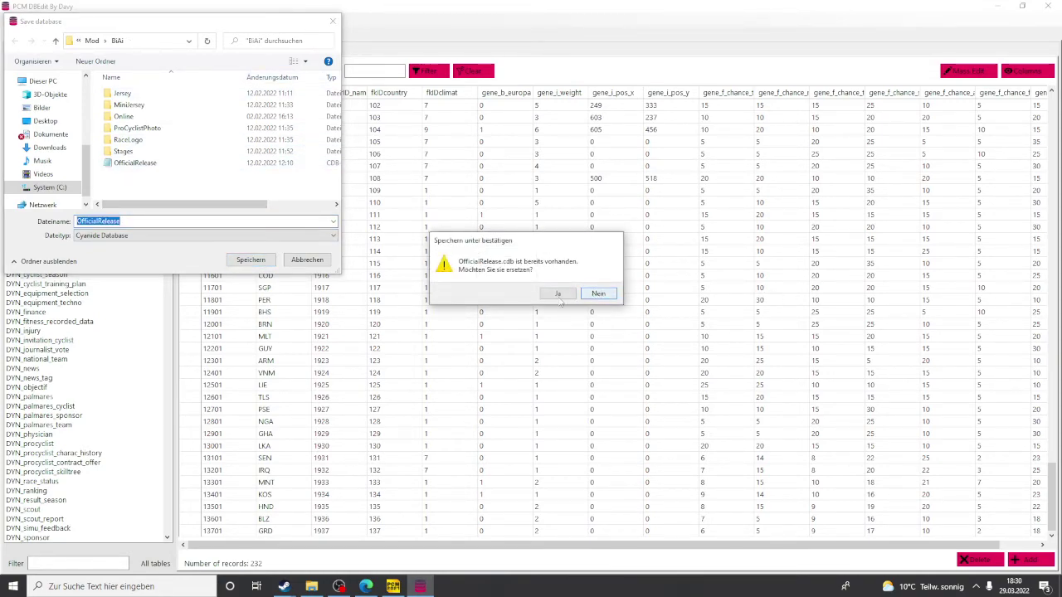
{"action": "left_click", "coordinate": [558, 296]}
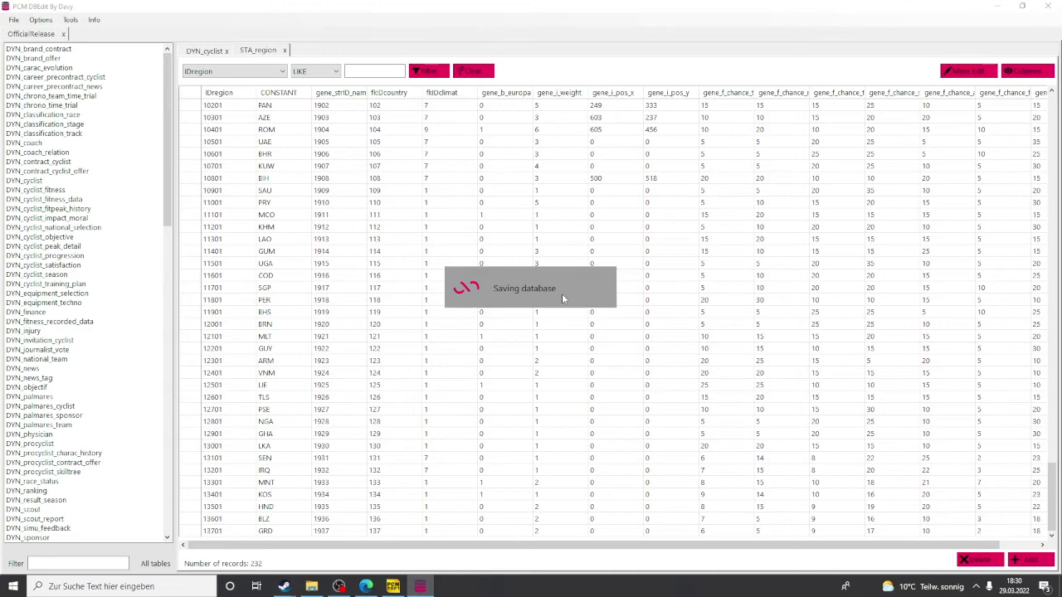
Step: Switch to Pro Cycling Manager 2021, refresh the data pack list, and select the BiAi pack after viewing the üpkjg pack's details
{"action": "left_click", "coordinate": [395, 587]}
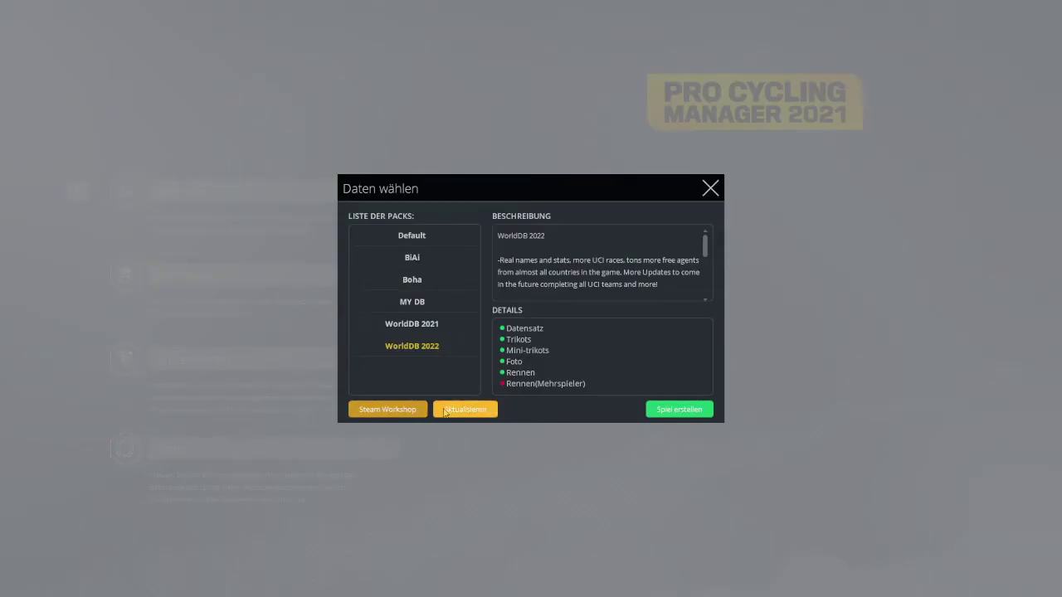
{"action": "left_click", "coordinate": [445, 410]}
{"action": "left_click", "coordinate": [419, 325]}
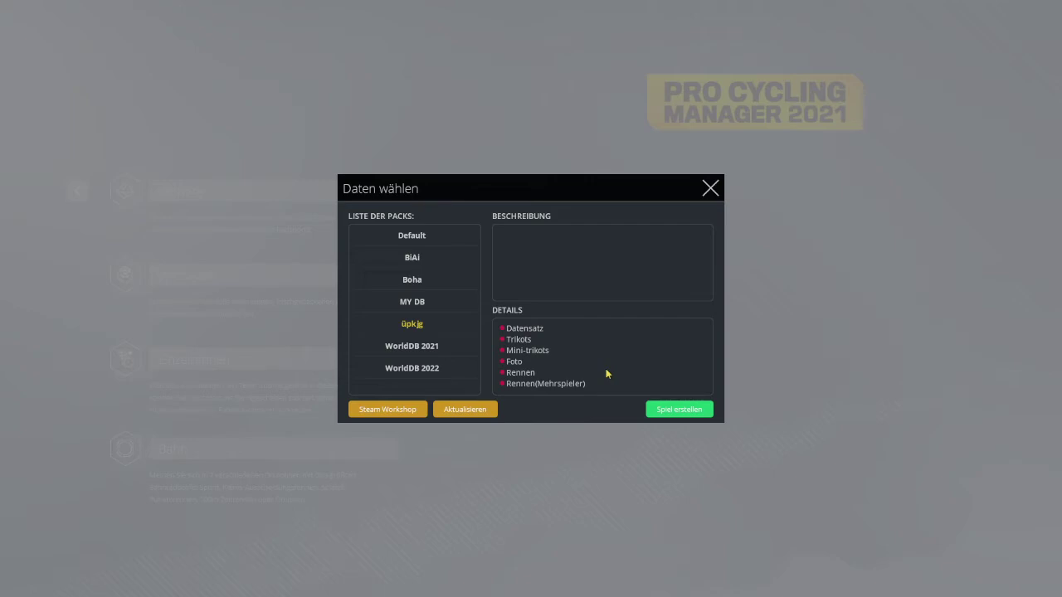
{"action": "left_click", "coordinate": [417, 259]}
Step: Switch to the PCMDBEdit folder in File Explorer and preview the open PCMTools and PCM DBEdit windows
{"action": "key", "text": "super"}
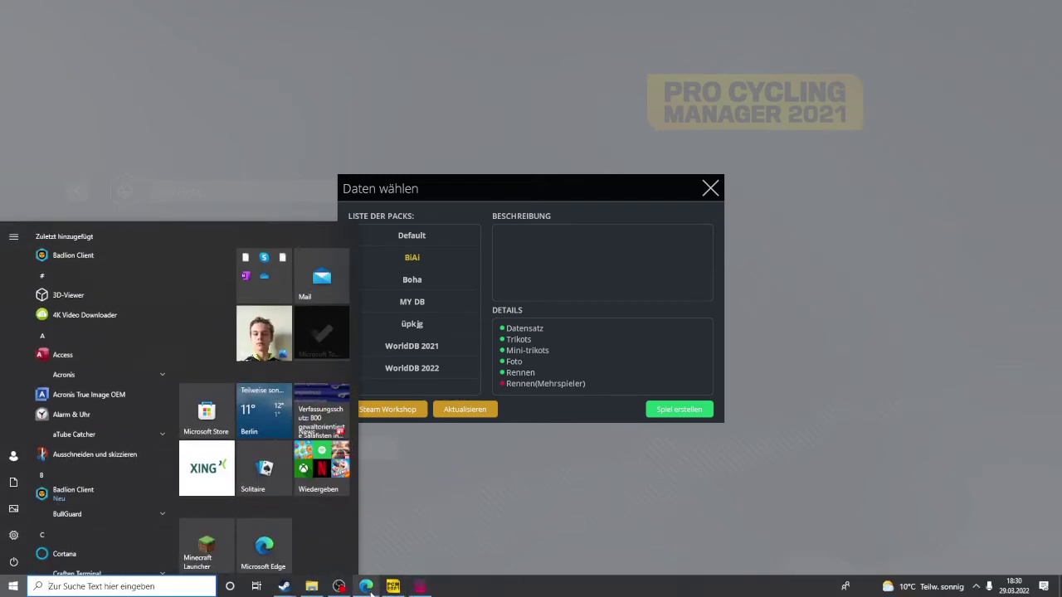
{"action": "mouse_move", "coordinate": [309, 588]}
{"action": "left_click", "coordinate": [324, 519]}
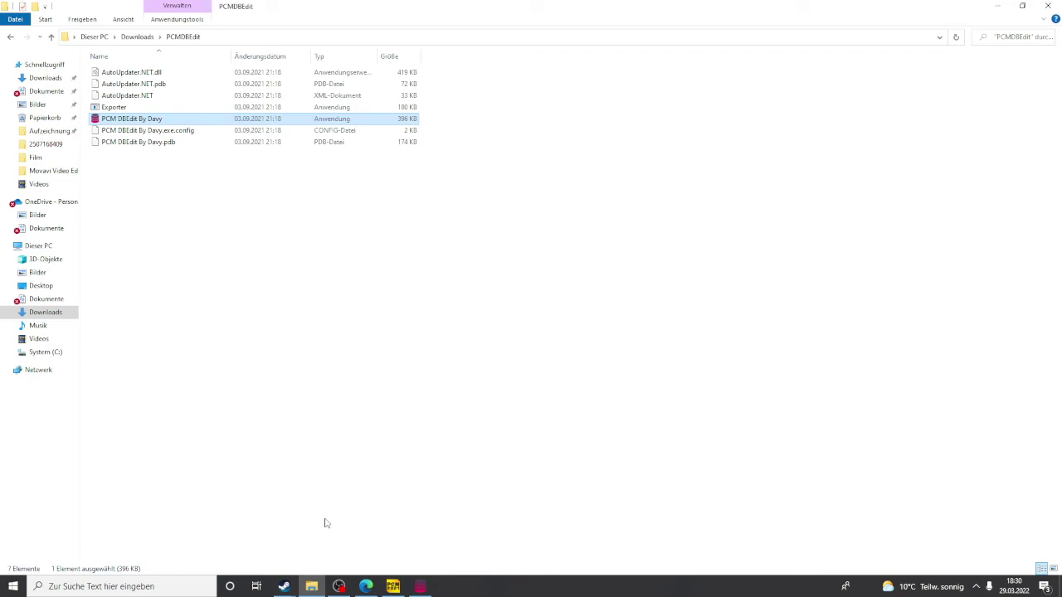
{"action": "mouse_move", "coordinate": [366, 587]}
{"action": "mouse_move", "coordinate": [375, 561]}
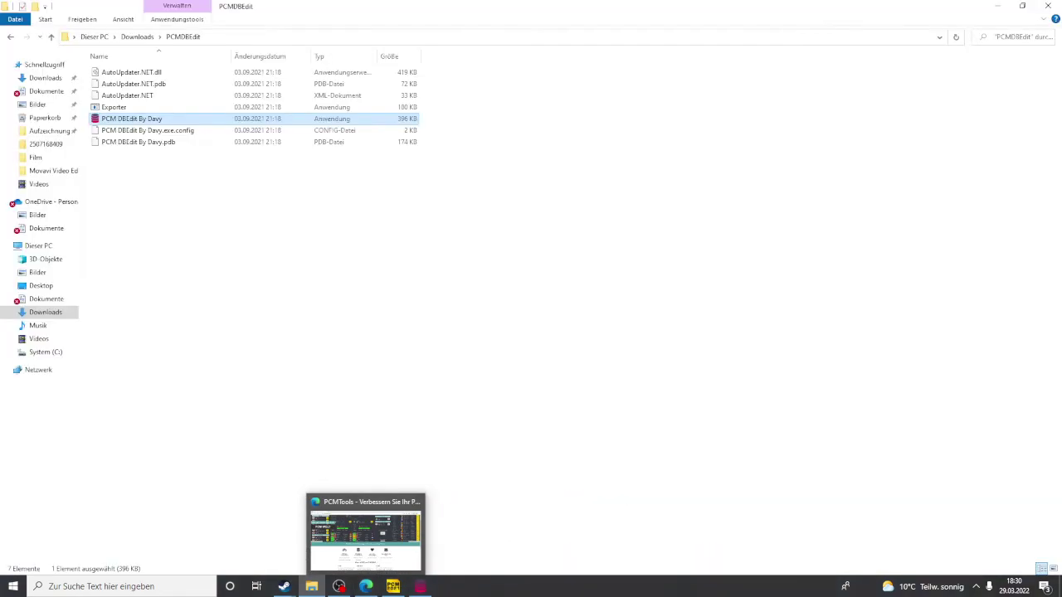
{"action": "mouse_move", "coordinate": [421, 586]}
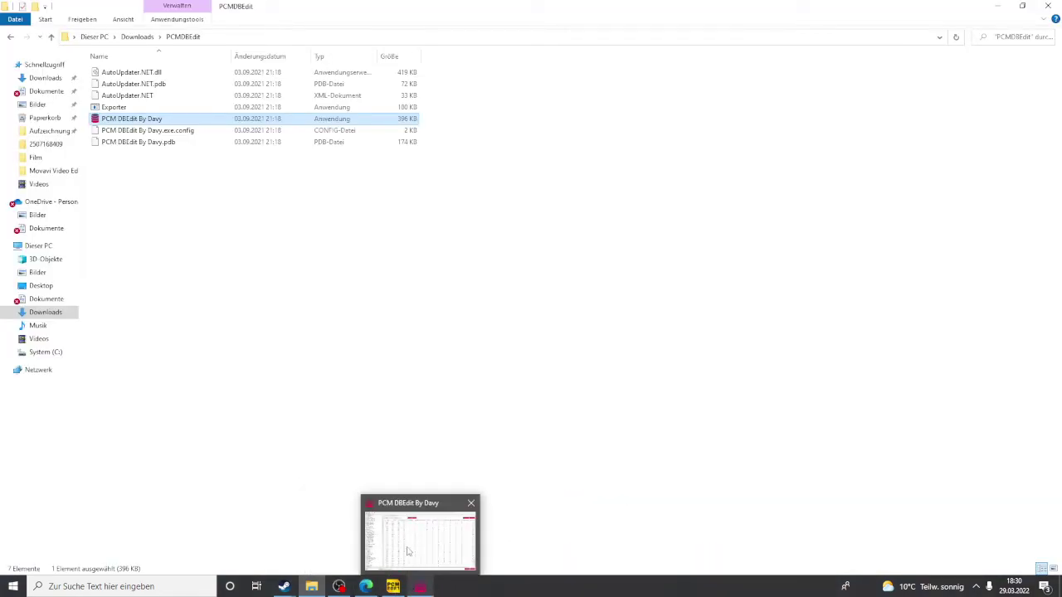
{"action": "mouse_move", "coordinate": [407, 551]}
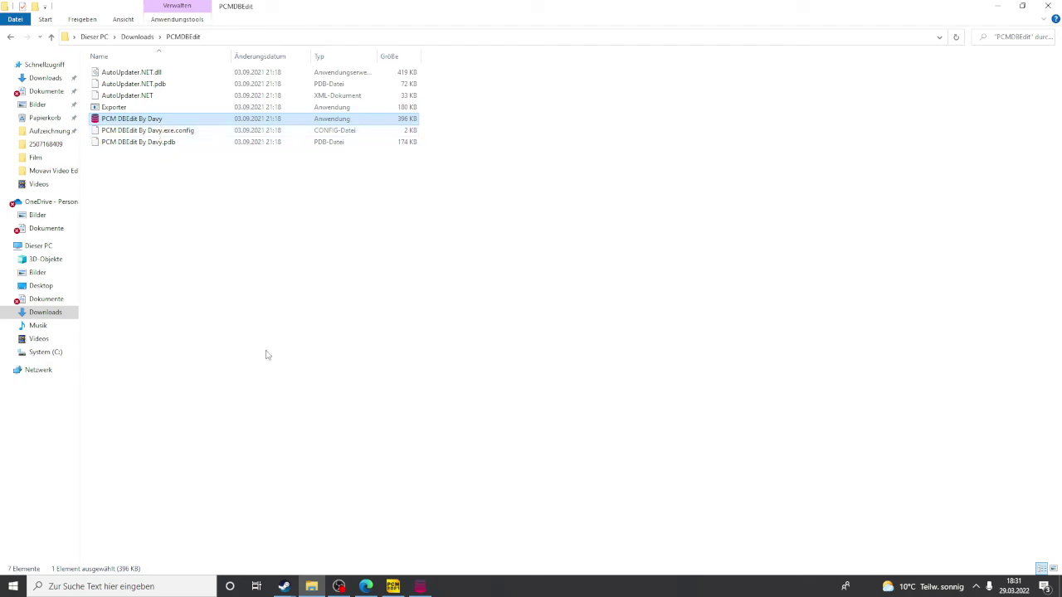
Step: Return to PCM DBEdit and show the first records of the STA_region table
{"action": "left_click", "coordinate": [420, 587]}
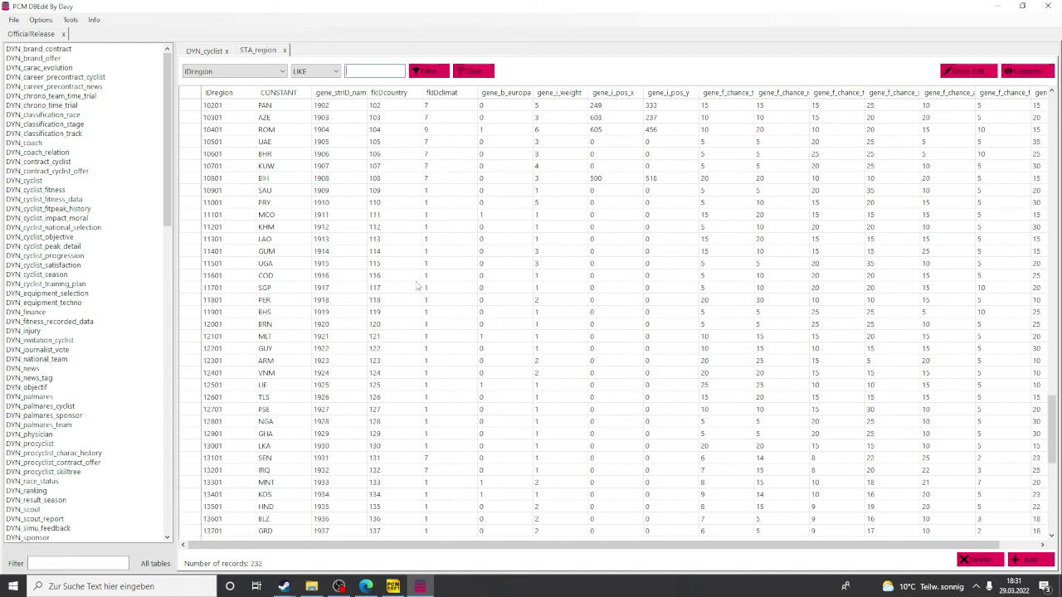
{"action": "key", "text": "ctrl+Home"}
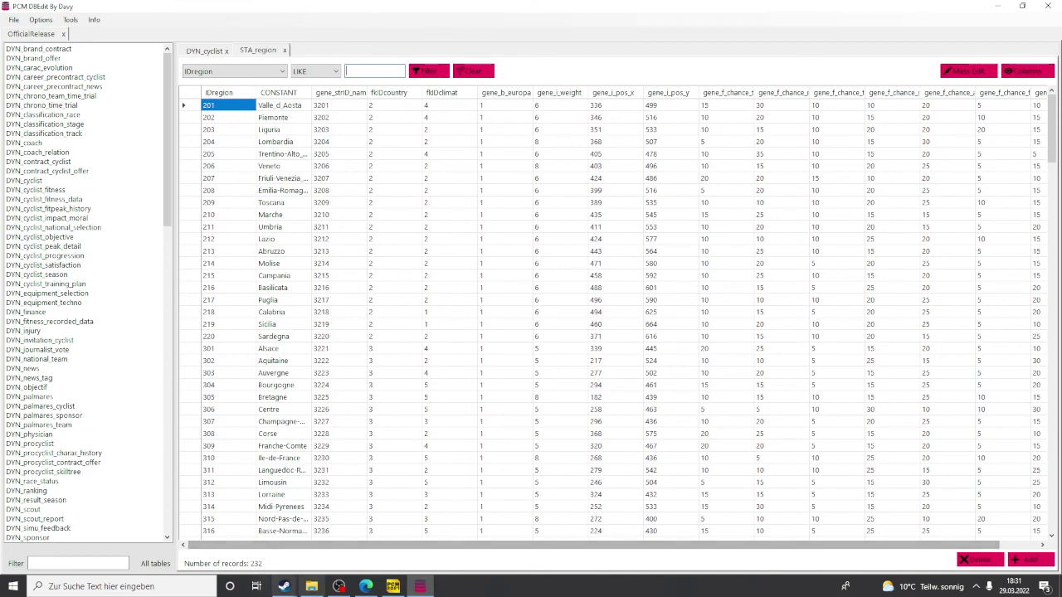
{"action": "mouse_move", "coordinate": [393, 585]}
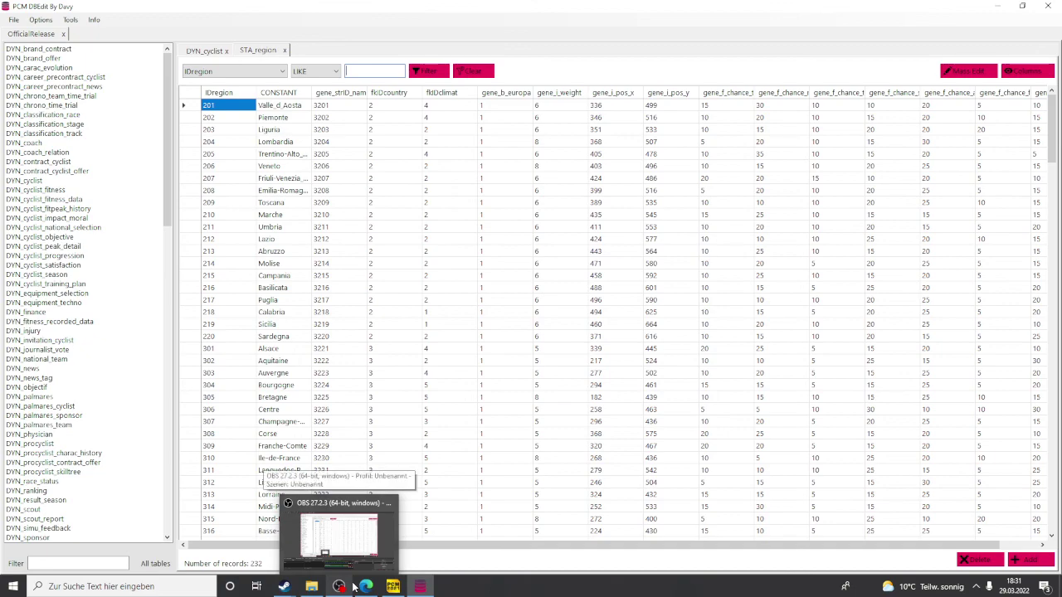